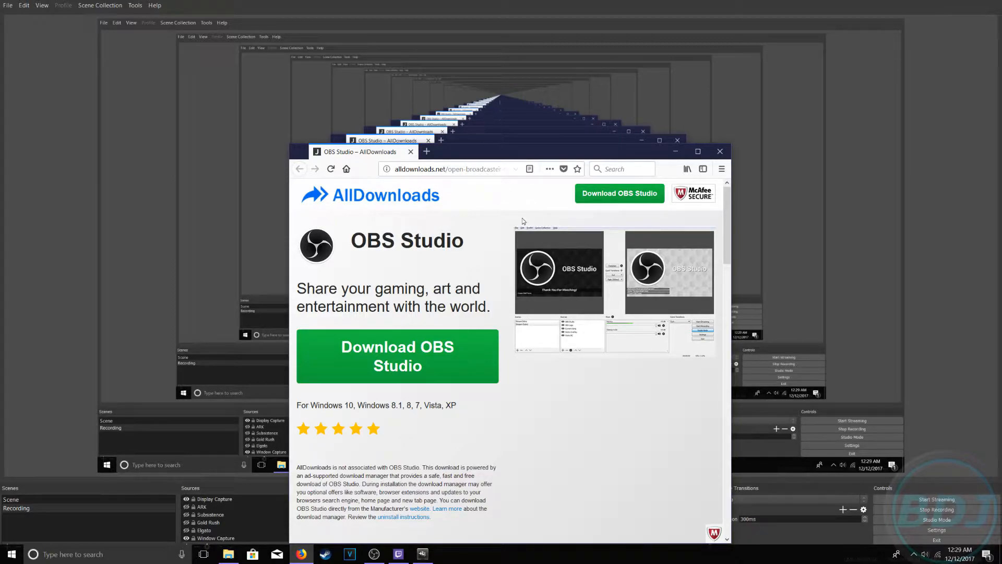
Switch from the browser to OBS Studio and open its settings.
{"action": "mouse_move", "coordinate": [502, 156]}
{"action": "left_mouse_down"}
{"action": "mouse_move", "coordinate": [521, 151]}
{"action": "mouse_move", "coordinate": [365, 134]}
{"action": "mouse_move", "coordinate": [584, 132]}
{"action": "mouse_move", "coordinate": [364, 95]}
{"action": "mouse_move", "coordinate": [457, 221]}
{"action": "mouse_move", "coordinate": [476, 123]}
{"action": "mouse_move", "coordinate": [492, 125]}
{"action": "mouse_move", "coordinate": [485, 154]}
{"action": "left_mouse_up"}
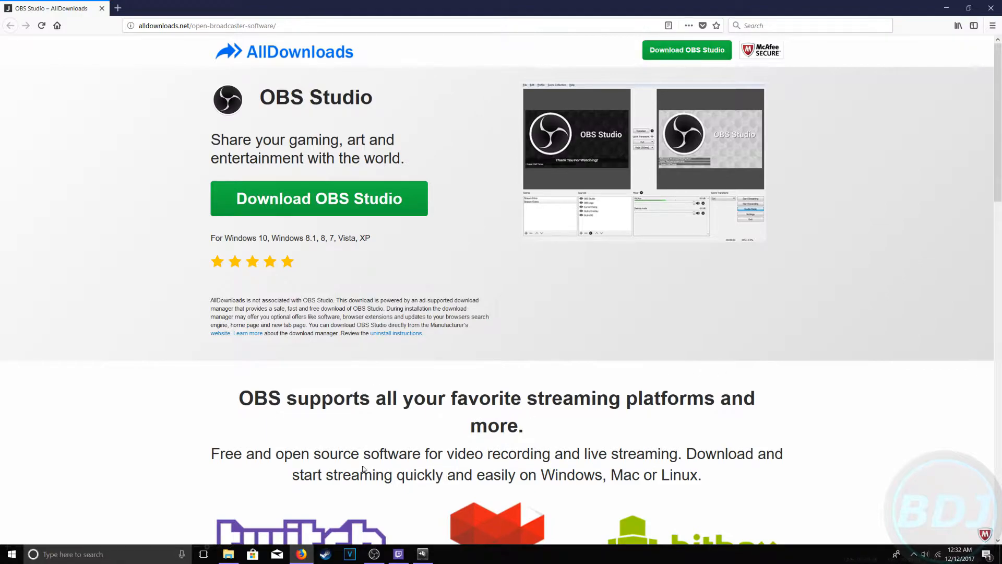
{"action": "mouse_move", "coordinate": [376, 555]}
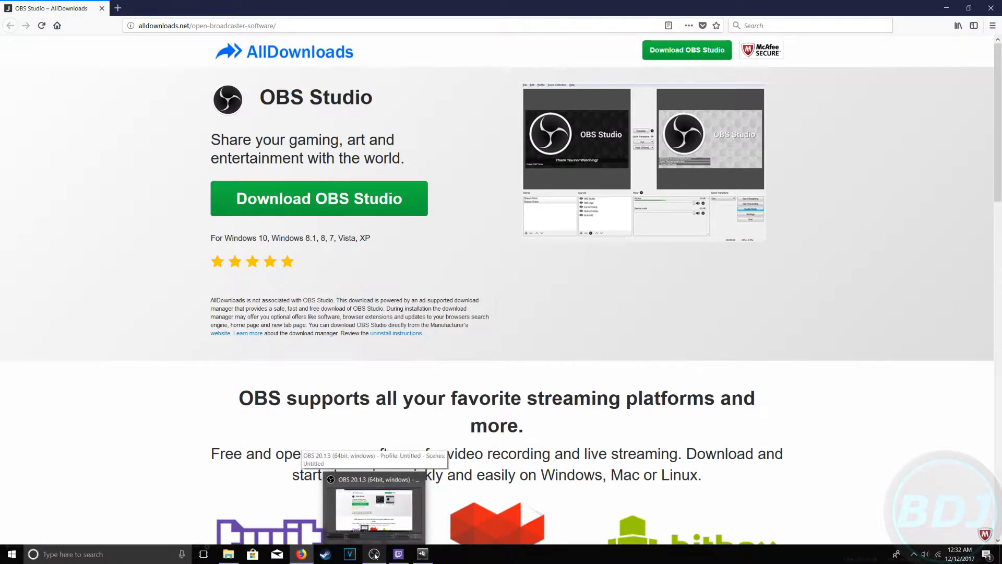
{"action": "left_click", "coordinate": [375, 555]}
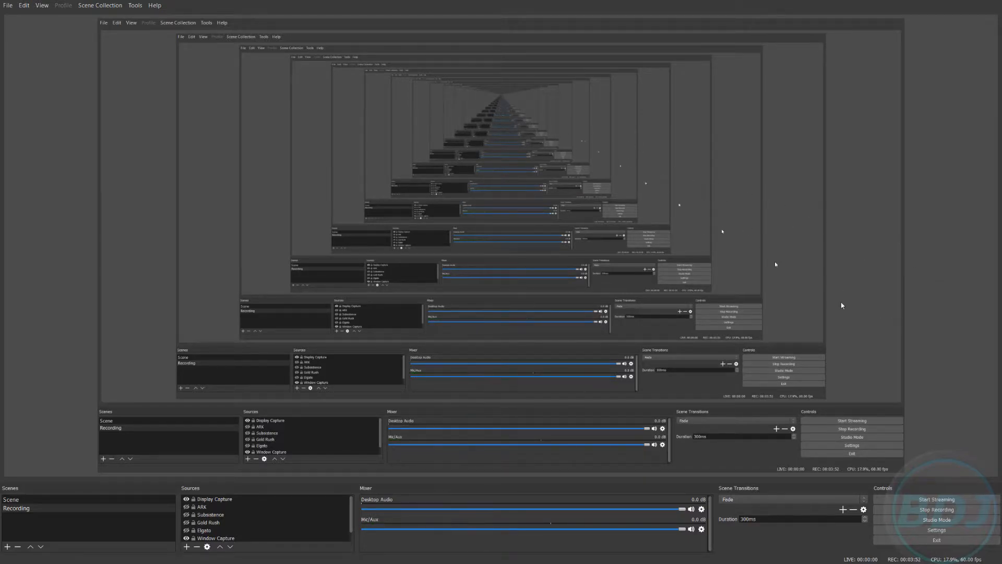
{"action": "left_click", "coordinate": [903, 530]}
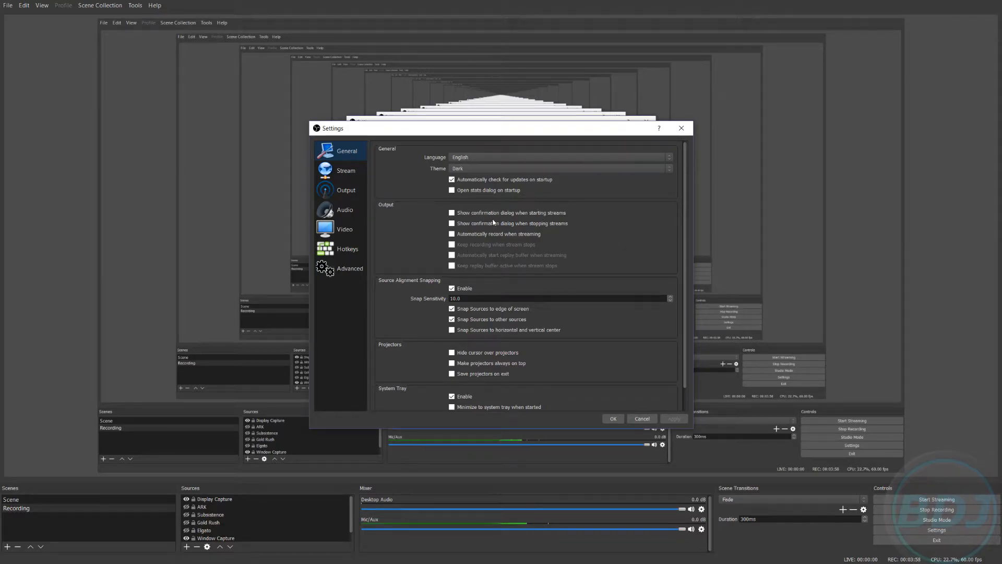
Try the Default theme and the Rachni theme for the interface.
{"action": "left_click", "coordinate": [669, 168]}
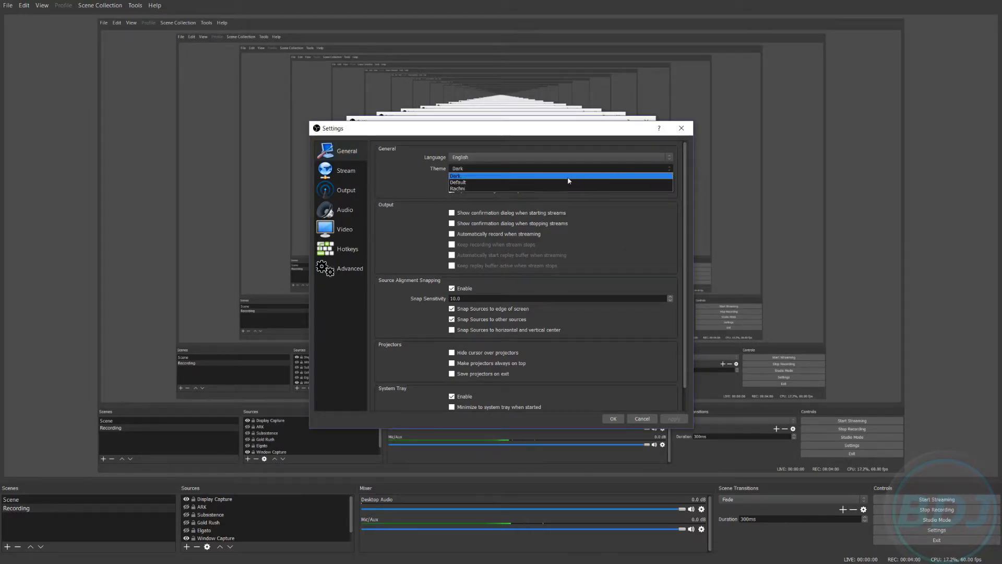
{"action": "left_click", "coordinate": [502, 185]}
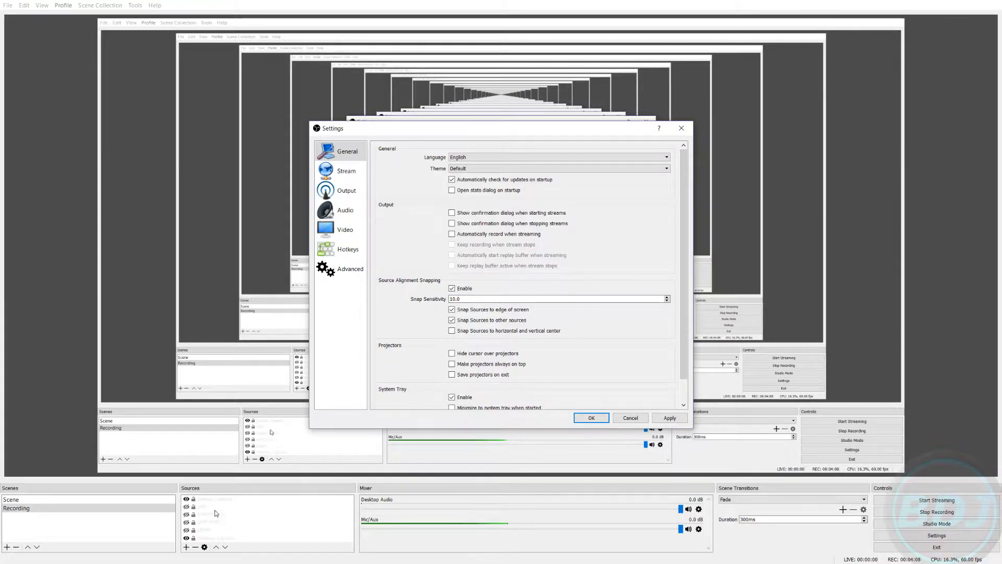
{"action": "left_click", "coordinate": [667, 168]}
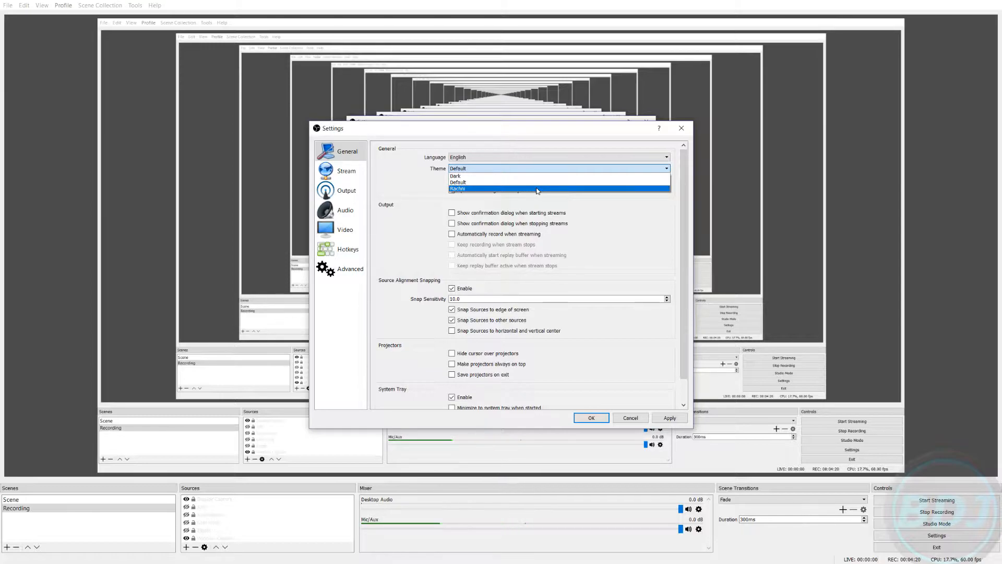
{"action": "left_click", "coordinate": [537, 188]}
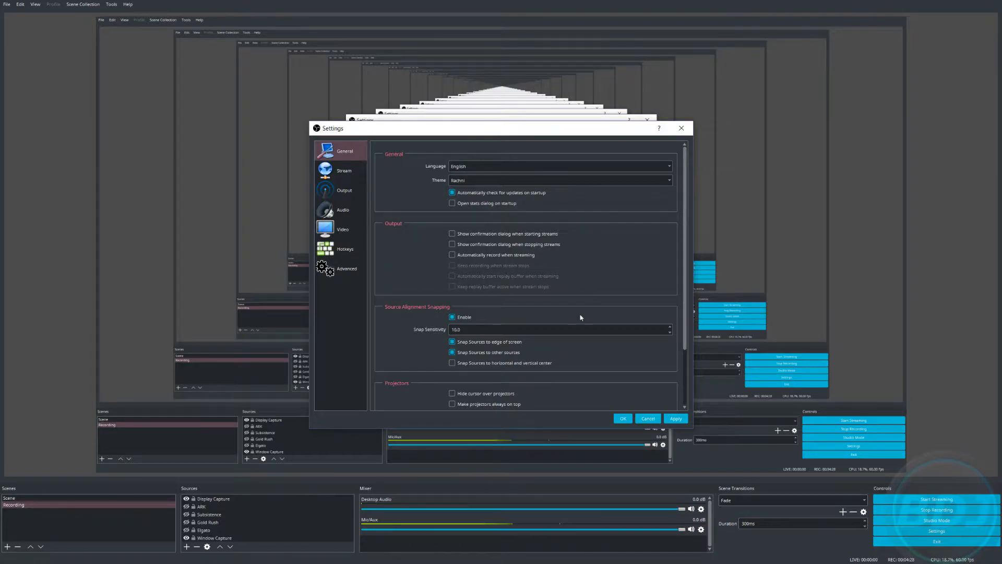
Set the interface theme to Dark and apply the change.
{"action": "left_click", "coordinate": [668, 180]}
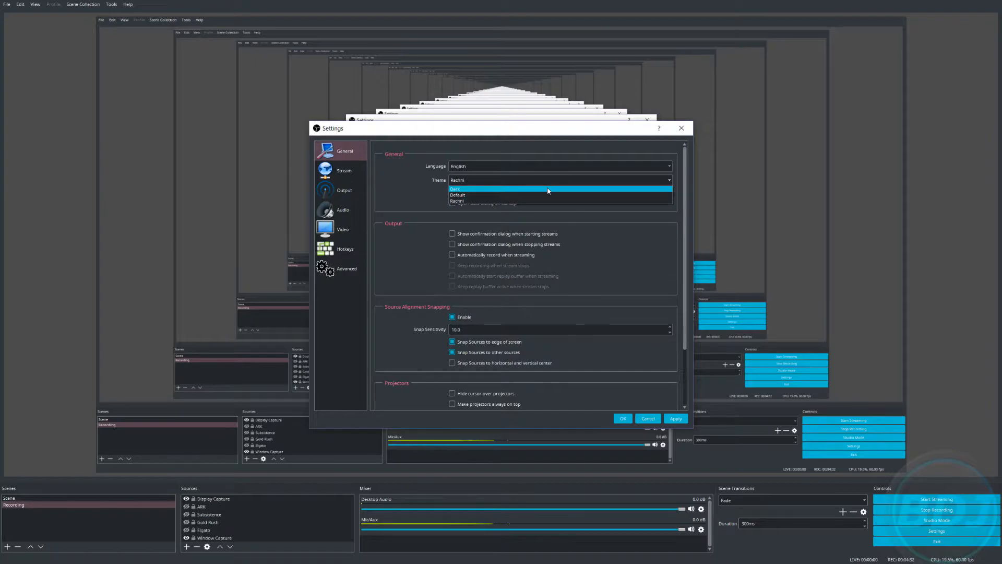
{"action": "left_click", "coordinate": [548, 189]}
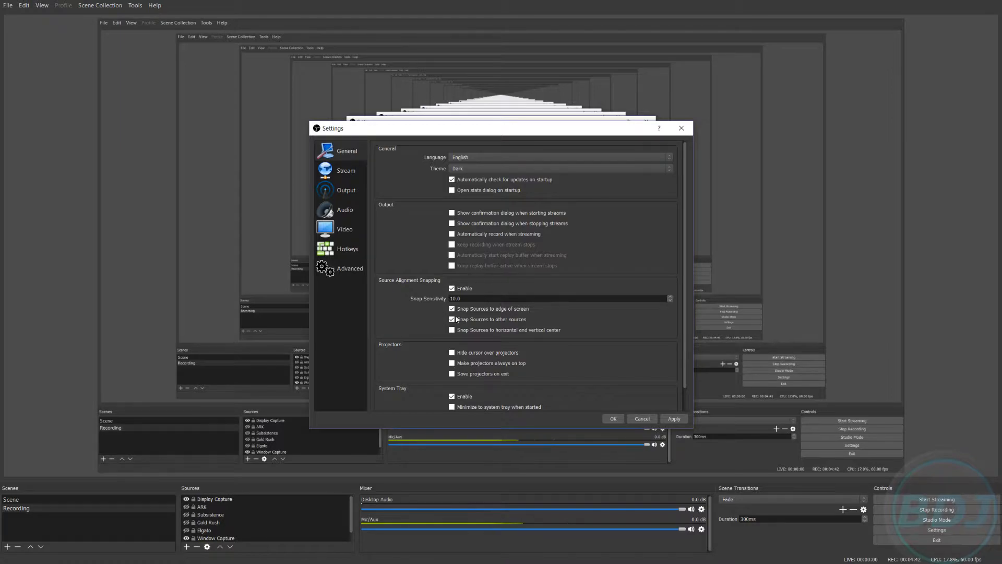
{"action": "left_click", "coordinate": [674, 419]}
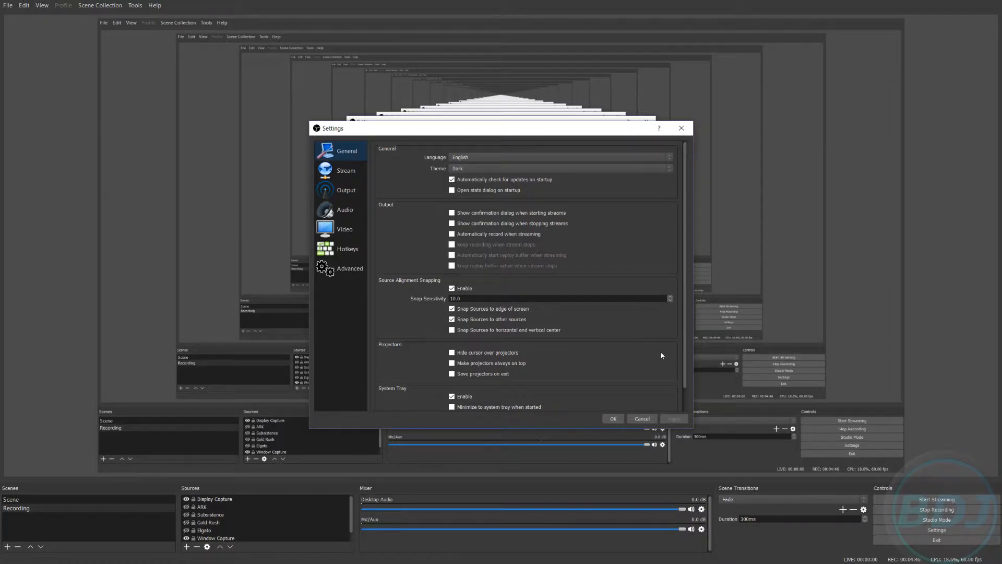
Set the sample rate to 48khz in the audio settings.
{"action": "left_click", "coordinate": [344, 210]}
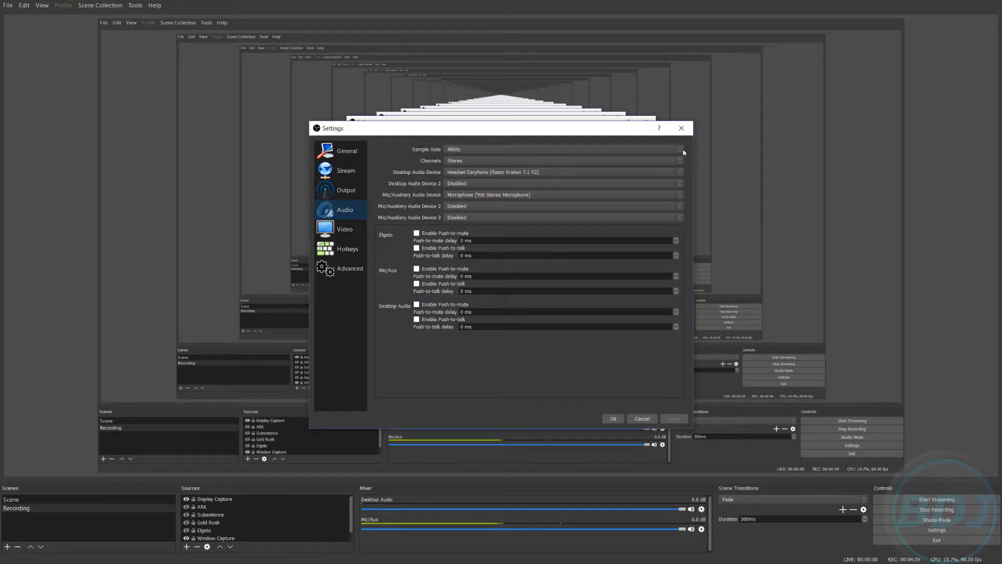
{"action": "left_click", "coordinate": [521, 149]}
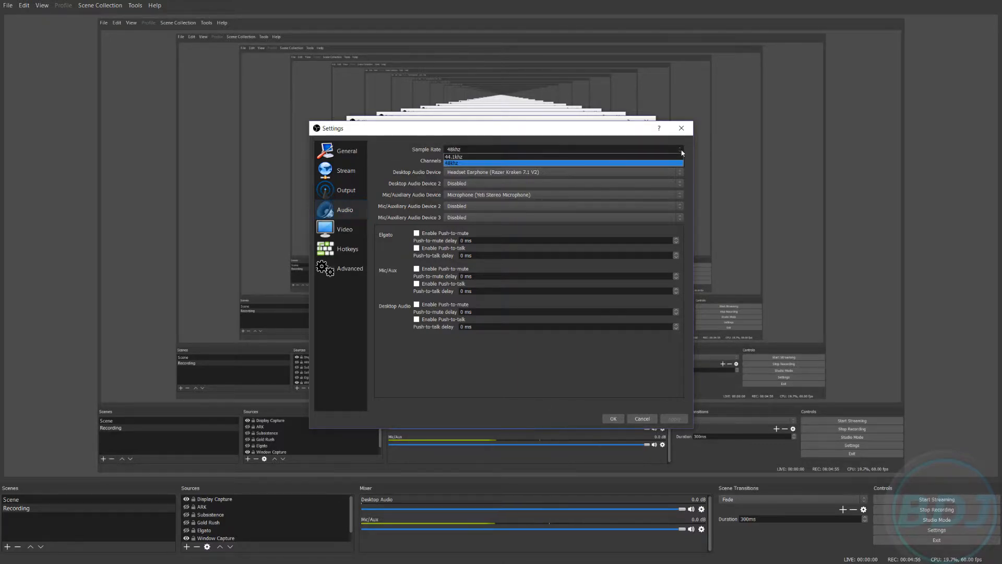
{"action": "left_click", "coordinate": [488, 163]}
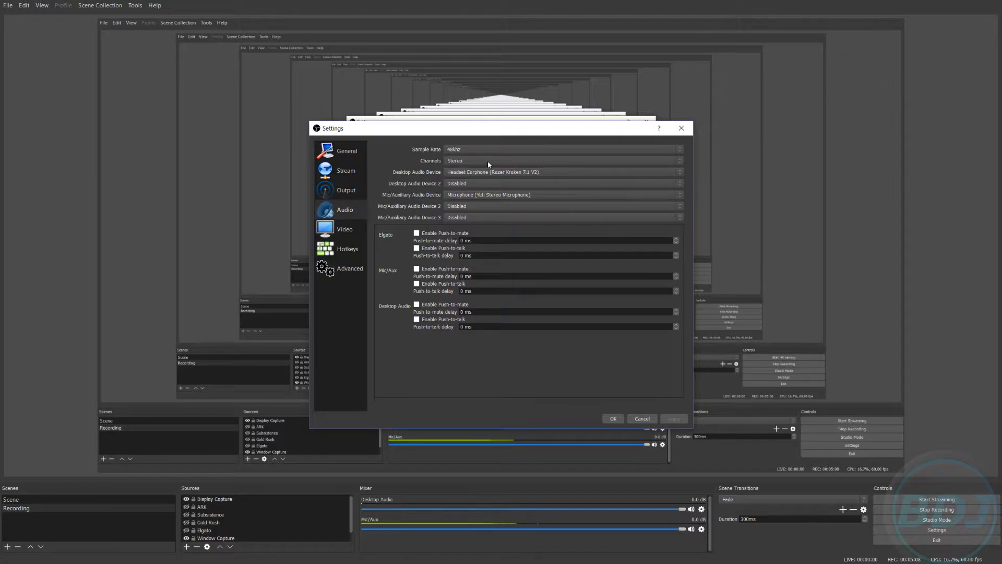
Open the Windows recording devices and check the default format in the Yeti Stereo Microphone's advanced properties.
{"action": "key", "text": "super"}
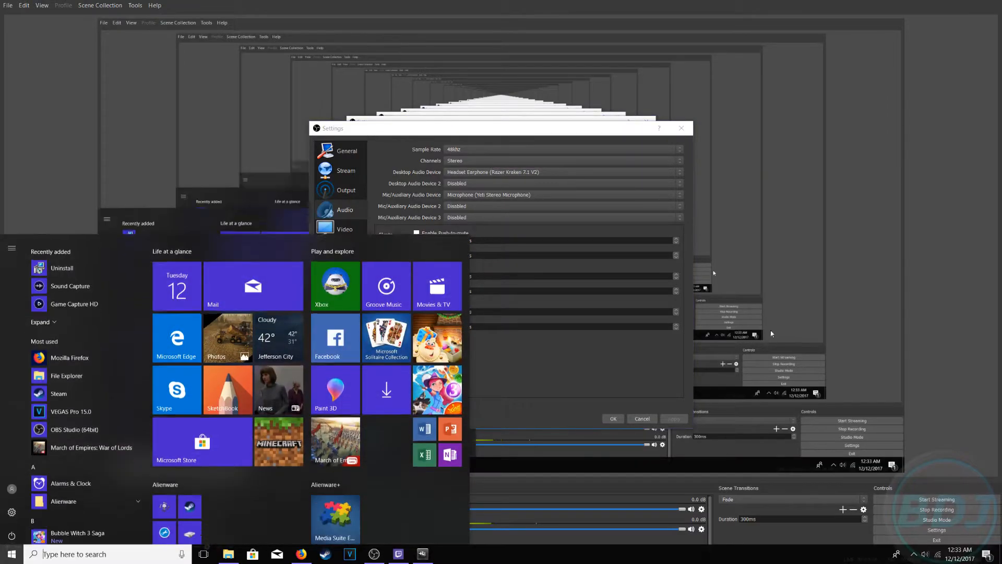
{"action": "right_click", "coordinate": [926, 557]}
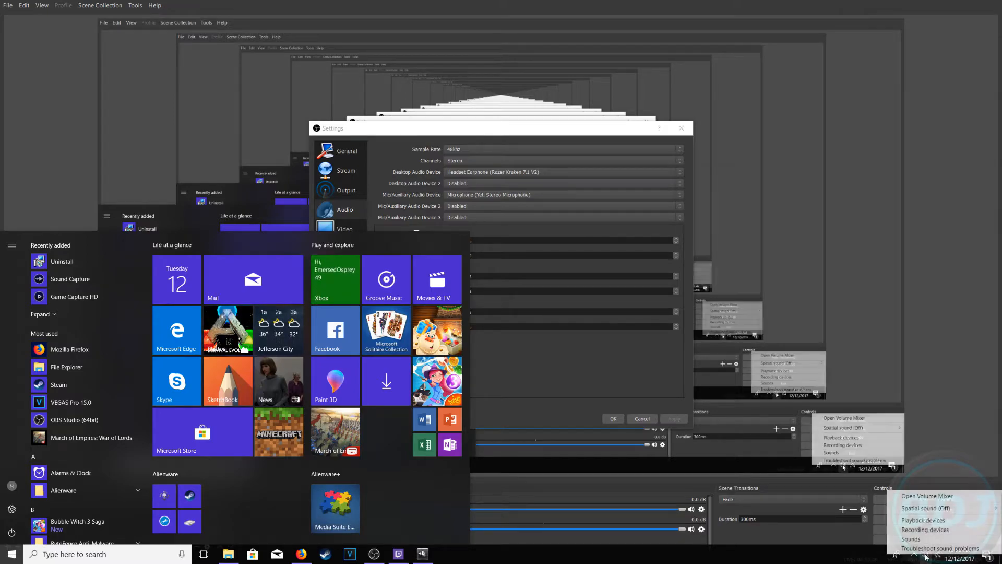
{"action": "left_click", "coordinate": [916, 530]}
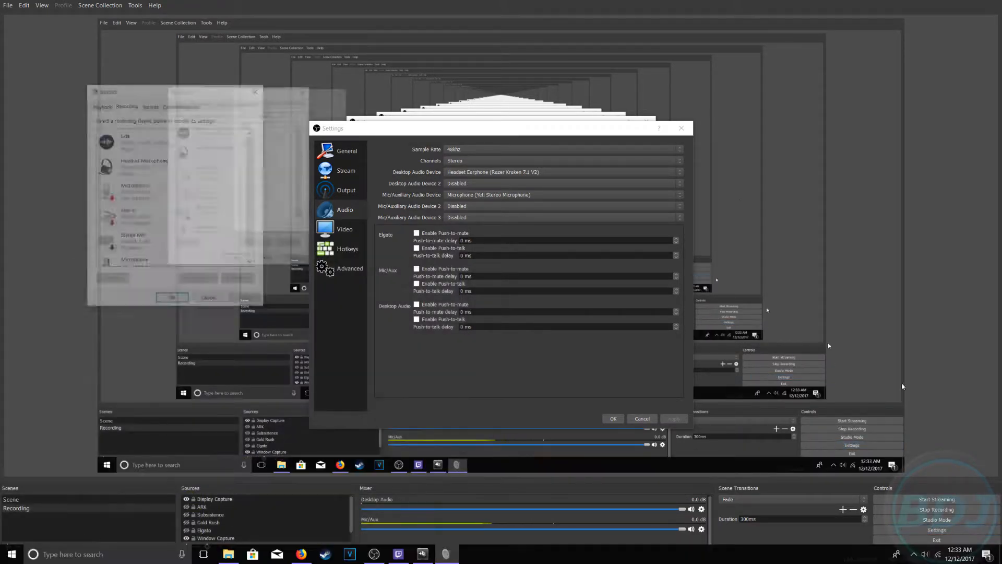
{"action": "scroll", "coordinate": [170, 185], "scroll_direction": "down", "scroll_amount": 1}
{"action": "scroll", "coordinate": [171, 186], "scroll_direction": "down", "scroll_amount": 1}
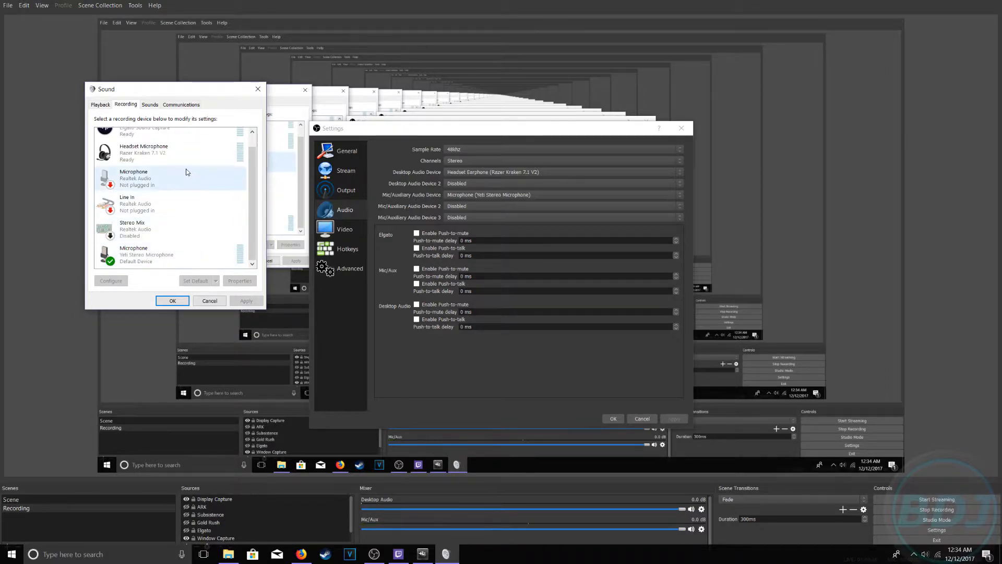
{"action": "right_click", "coordinate": [152, 256]}
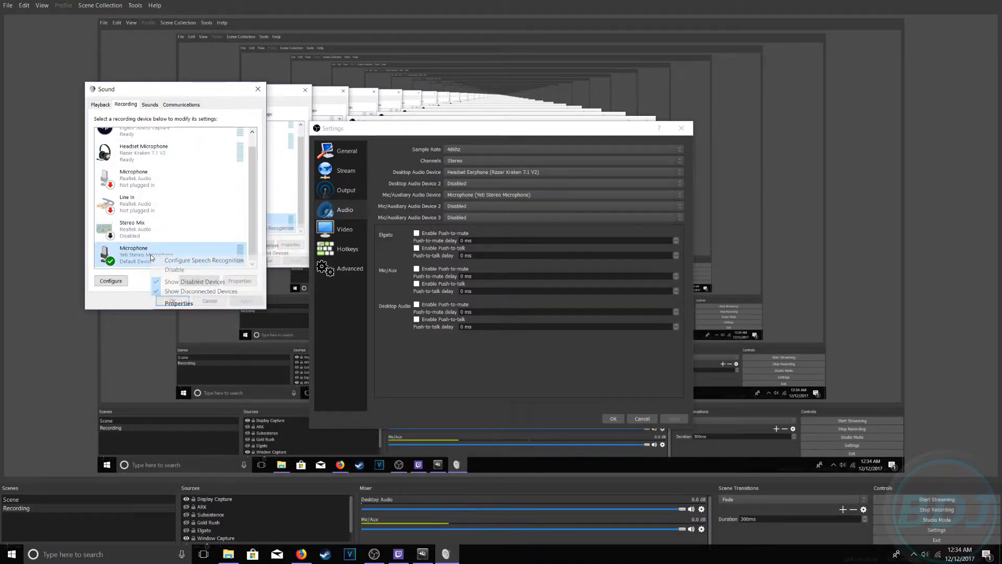
{"action": "left_click", "coordinate": [180, 304]}
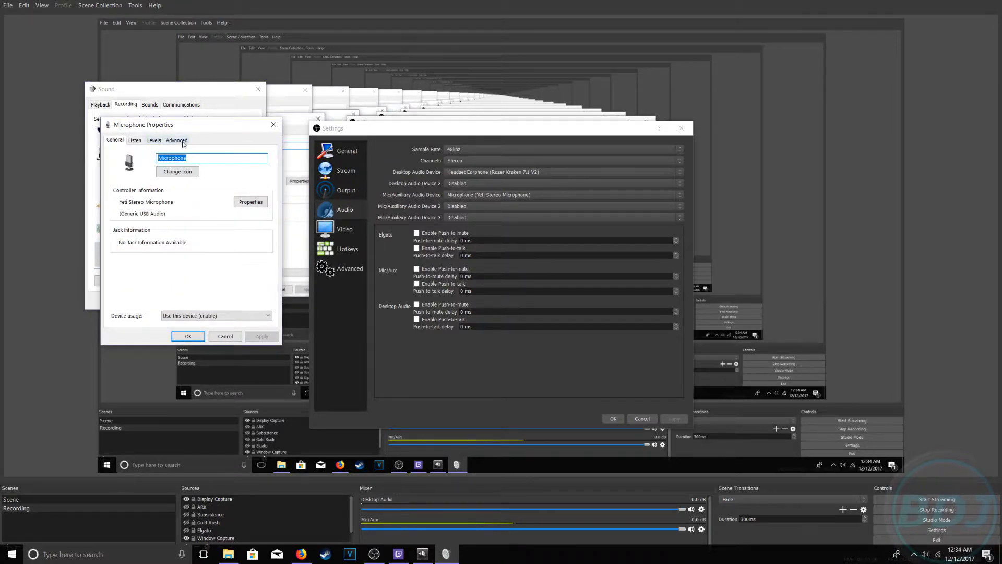
{"action": "left_click", "coordinate": [177, 140]}
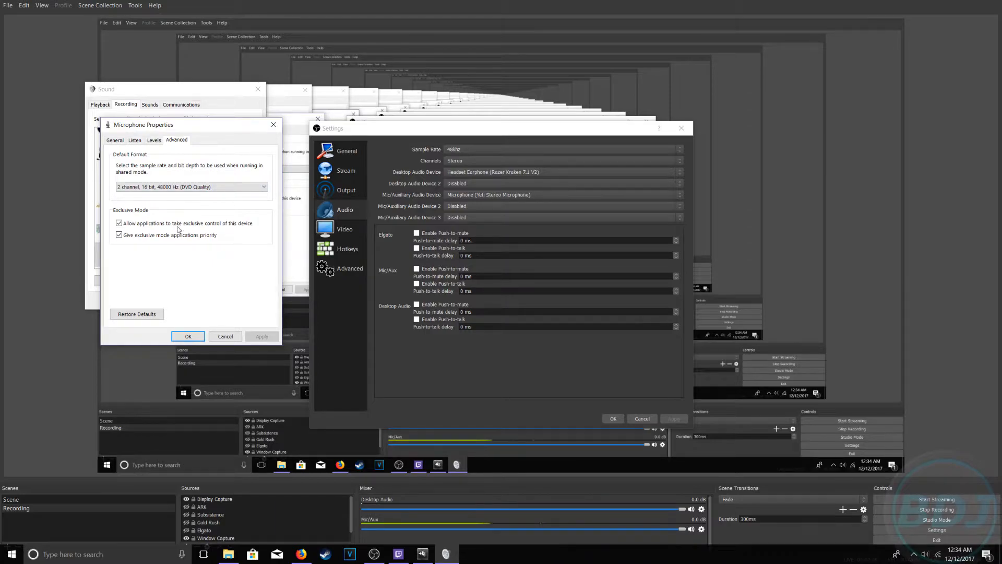
{"action": "left_click", "coordinate": [189, 335]}
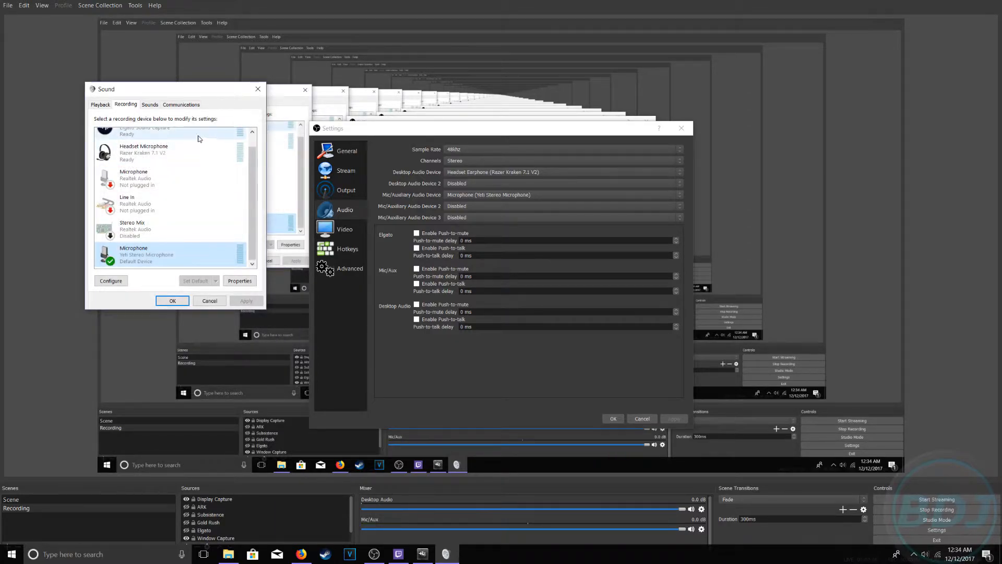
Check the default format of the Razer Kraken 7.1 V2 headset earphone among the playback devices, and close the Sound dialog.
{"action": "left_click", "coordinate": [99, 105]}
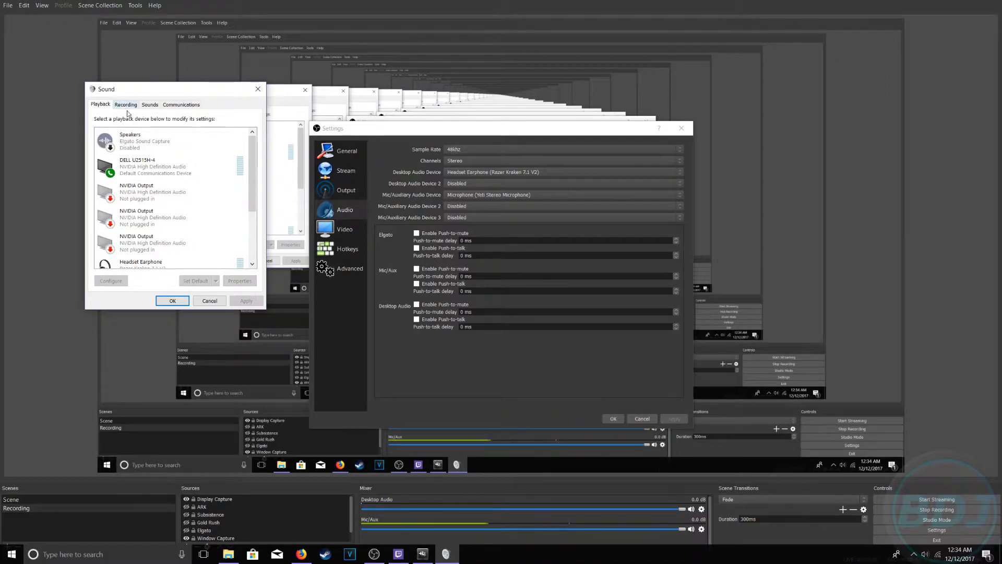
{"action": "scroll", "coordinate": [174, 179], "scroll_direction": "down", "scroll_amount": 1}
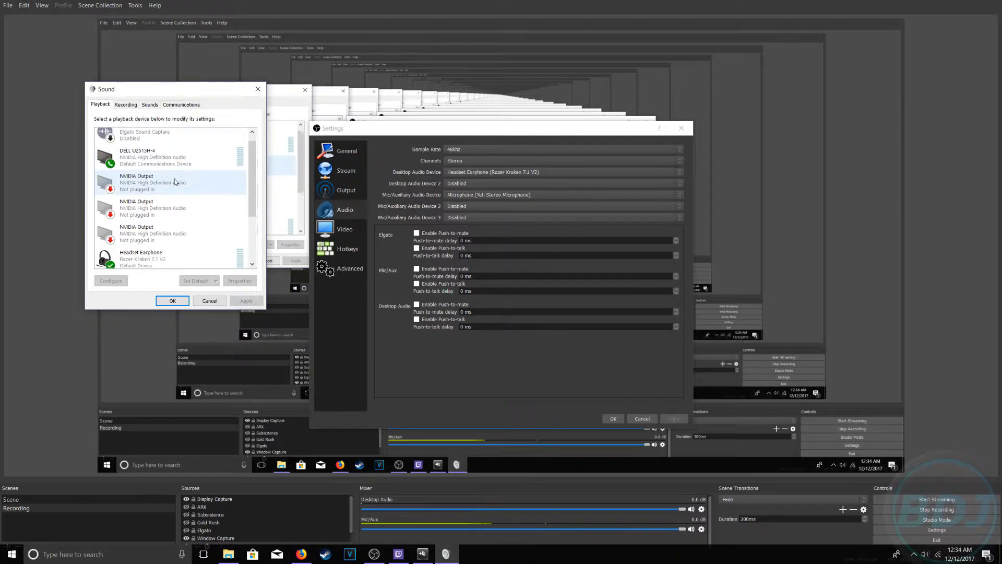
{"action": "scroll", "coordinate": [175, 199], "scroll_direction": "down", "scroll_amount": 1}
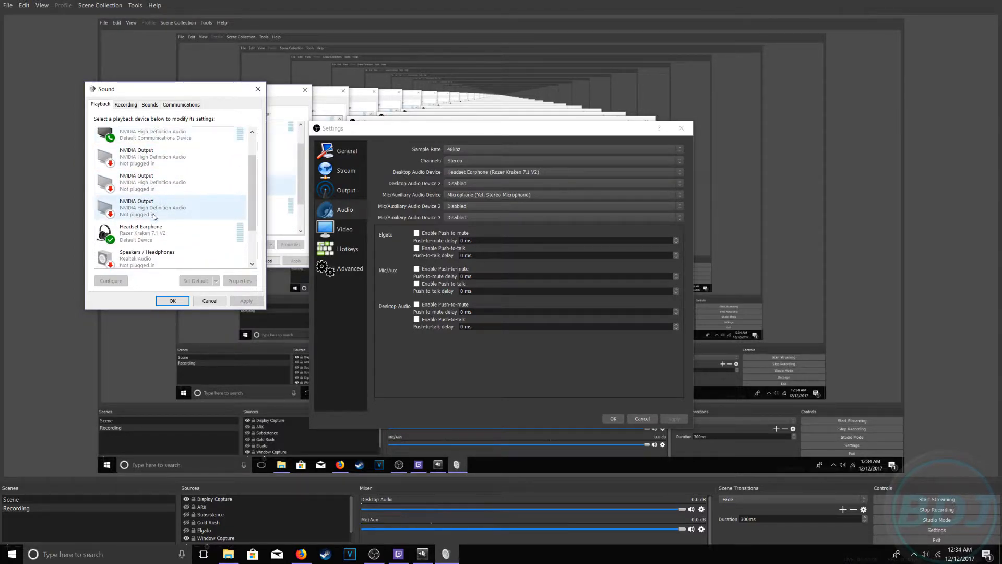
{"action": "left_click", "coordinate": [142, 231]}
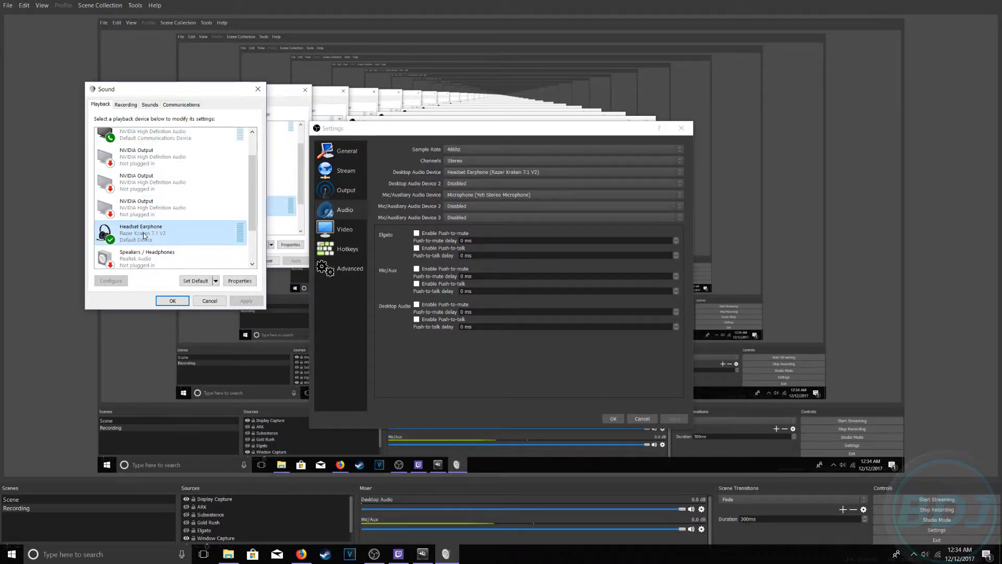
{"action": "right_click", "coordinate": [145, 234]}
{"action": "left_click", "coordinate": [173, 300]}
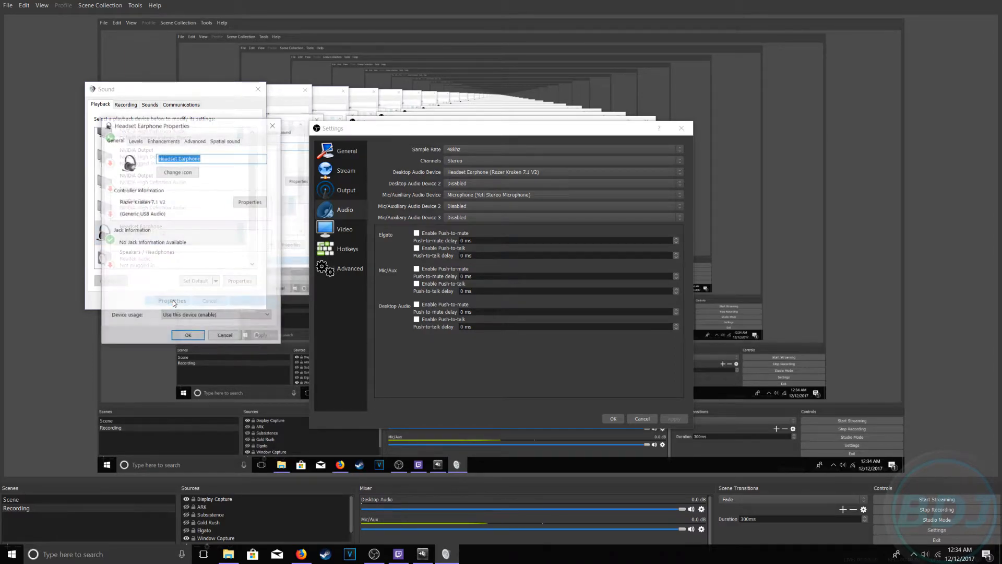
{"action": "left_click", "coordinate": [195, 140]}
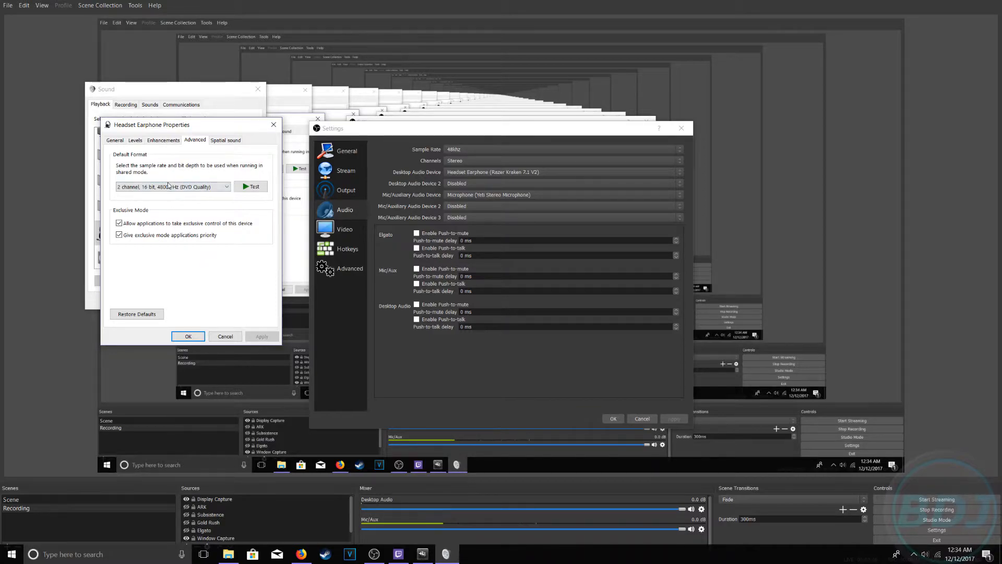
{"action": "left_click", "coordinate": [187, 336]}
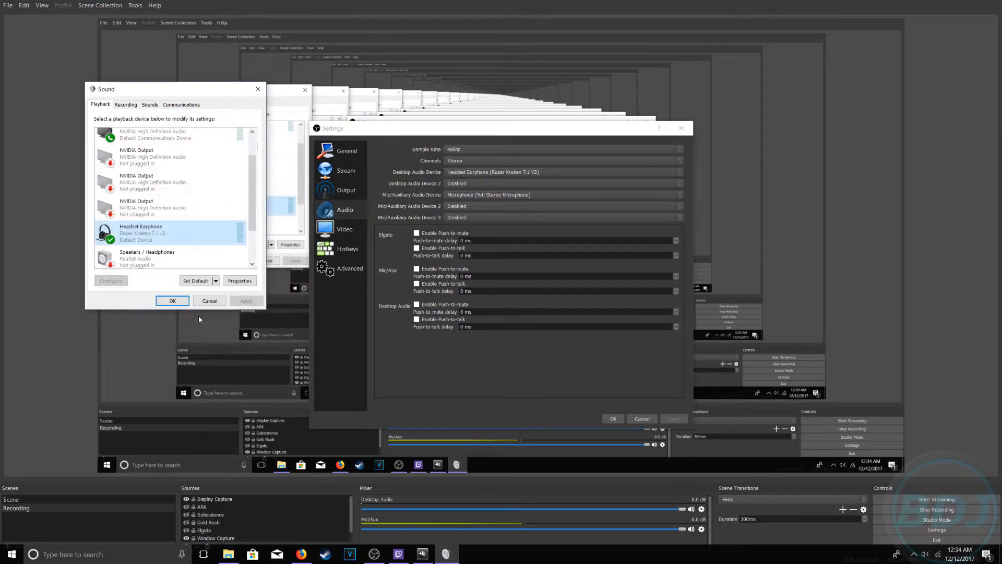
{"action": "left_click", "coordinate": [210, 307]}
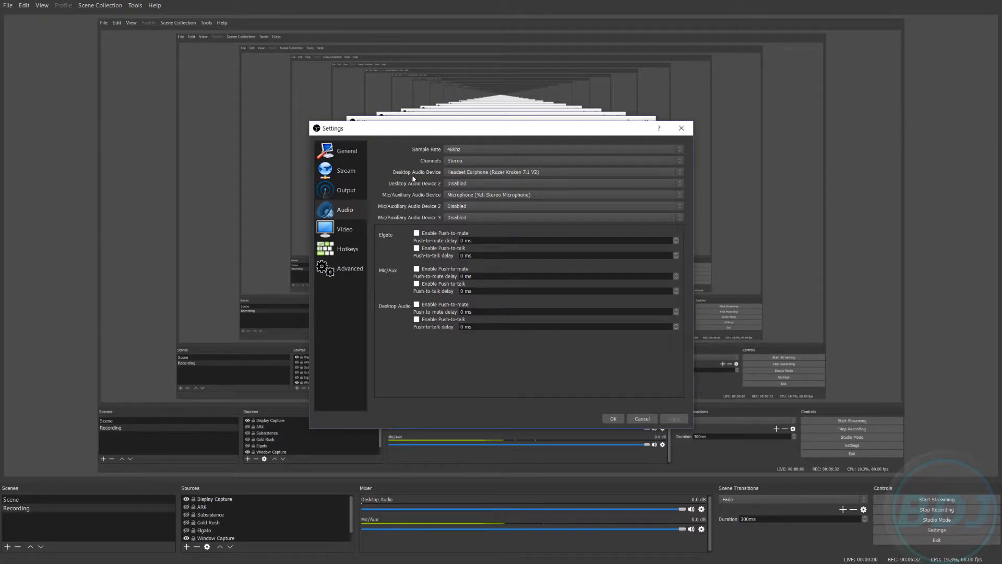
Set the desktop audio device to Headset Earphone (Razer Kraken 7.1 V2) and the mic/auxiliary device to Microphone (Yeti Stereo Microphone).
{"action": "left_click", "coordinate": [679, 172]}
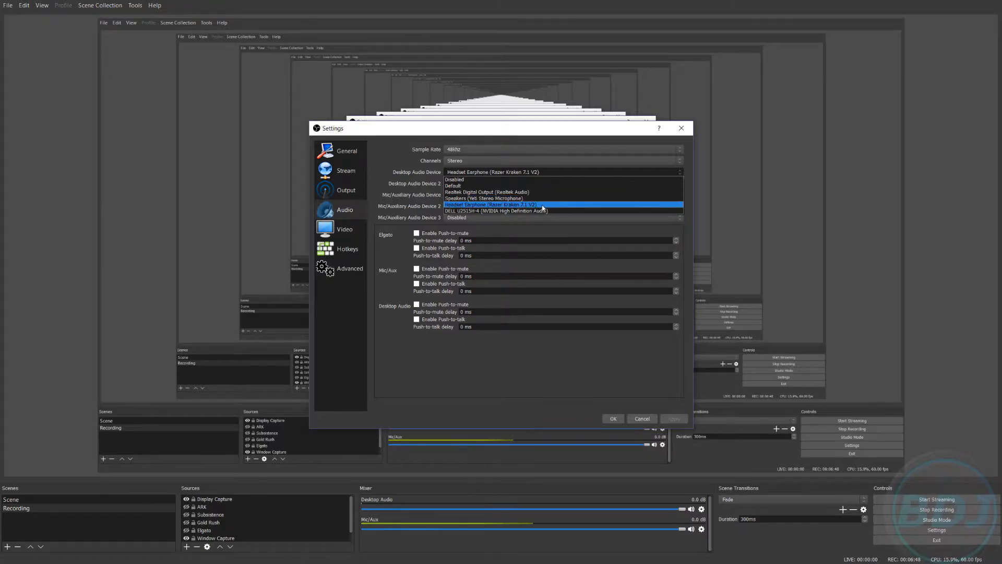
{"action": "left_click", "coordinate": [474, 205]}
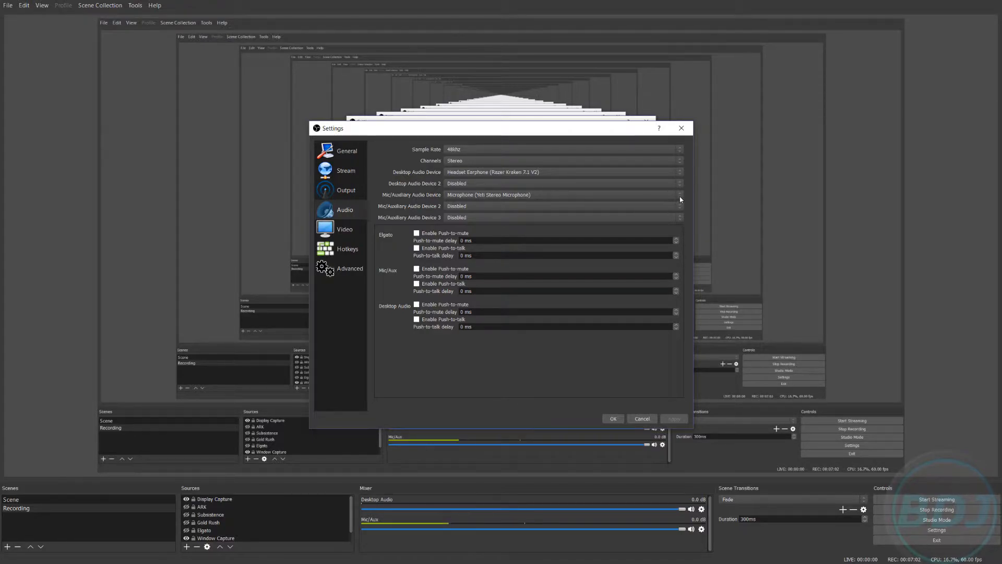
{"action": "left_click", "coordinate": [622, 196]}
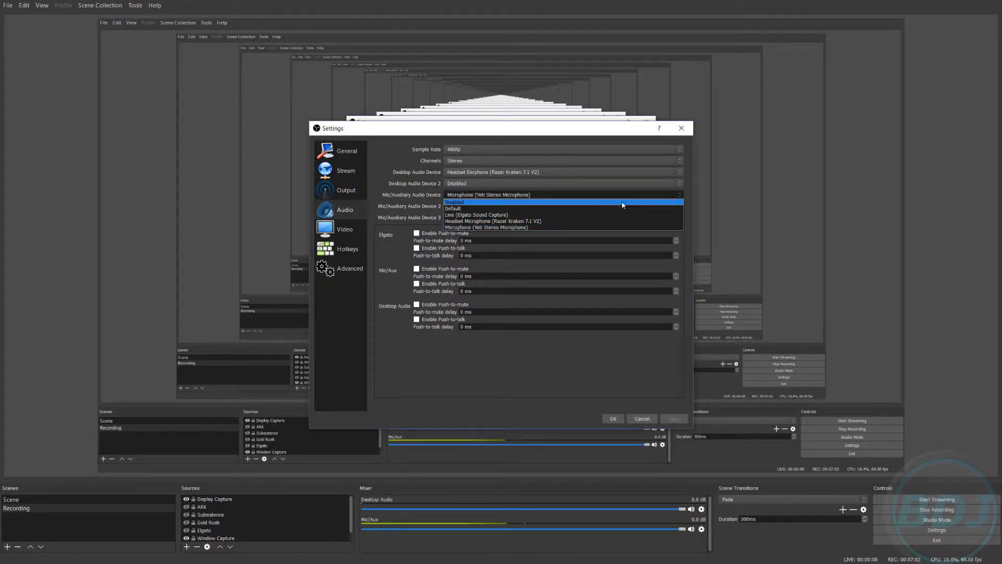
{"action": "left_click", "coordinate": [465, 226]}
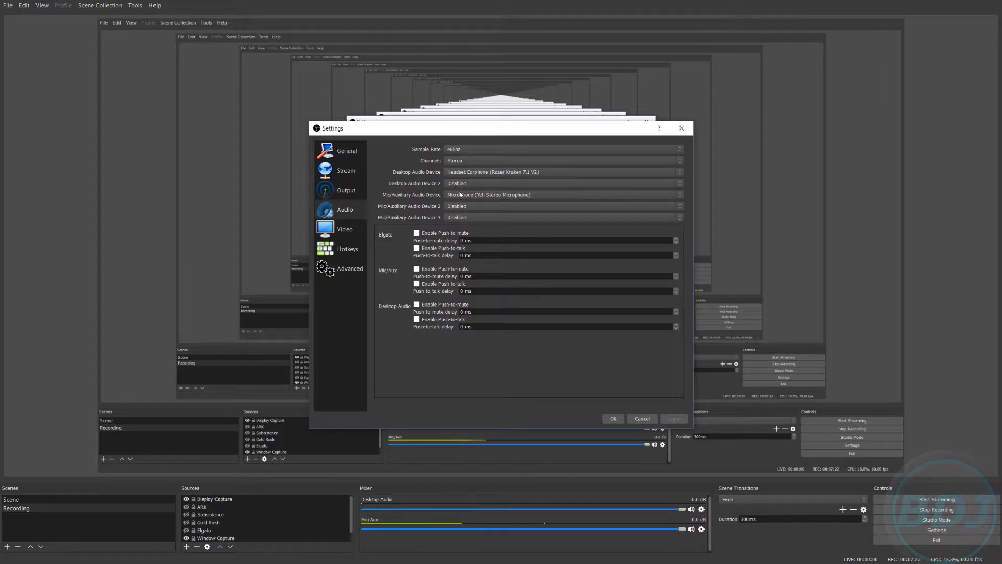
Review the bitrates and names of the audio tracks in the output settings, and close the settings.
{"action": "left_click", "coordinate": [351, 190]}
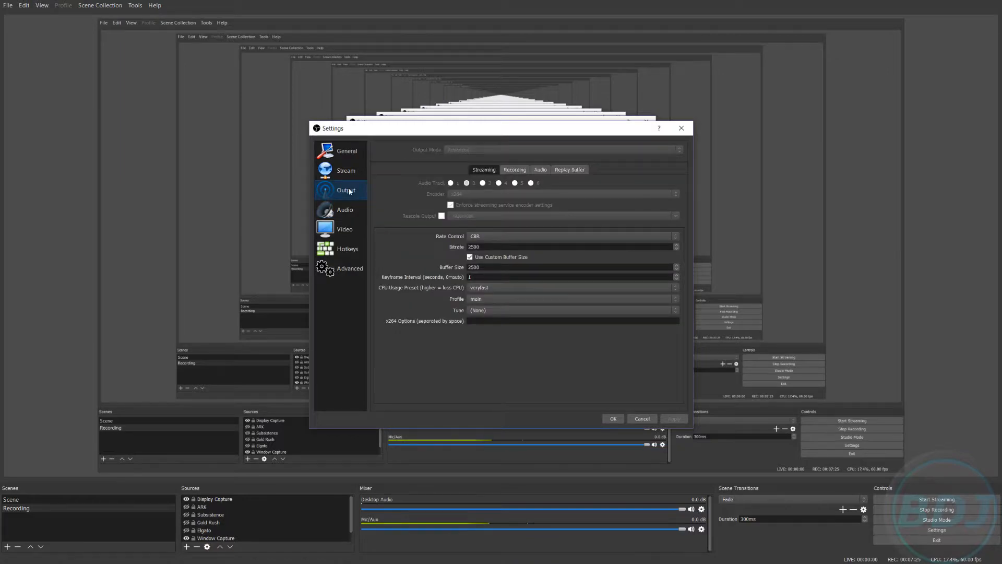
{"action": "left_click", "coordinate": [540, 171]}
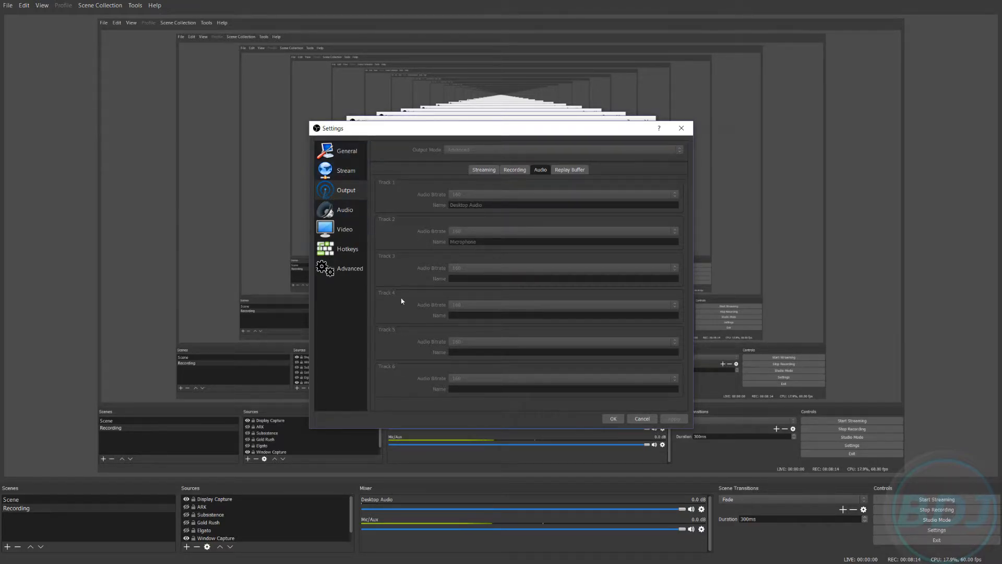
{"action": "left_click", "coordinate": [627, 419]}
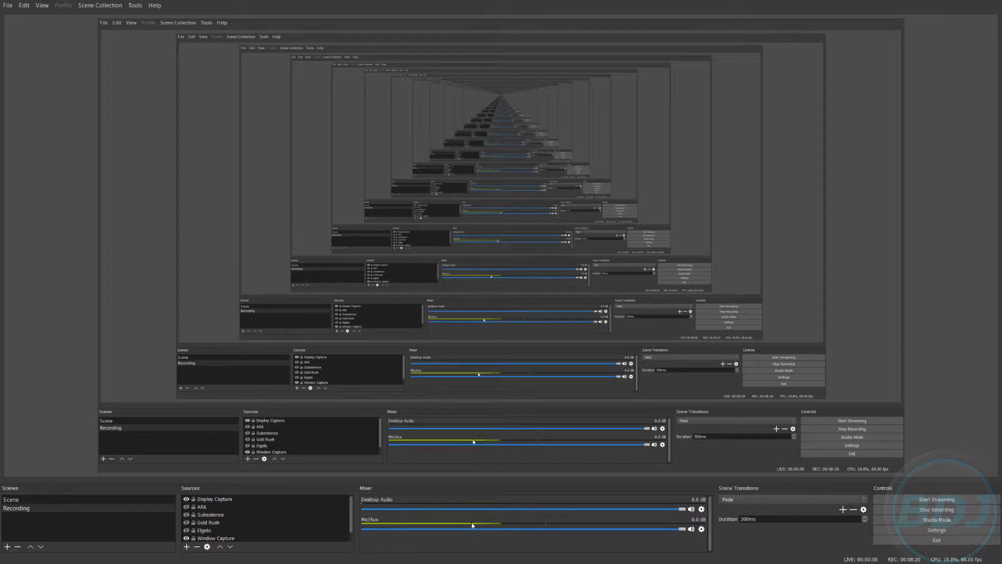
Examine the track assignments of Mic/Aux and Desktop Audio in Advanced Audio Properties, toggling track 1 for Mic/Aux on and off, and close it.
{"action": "left_click", "coordinate": [701, 529]}
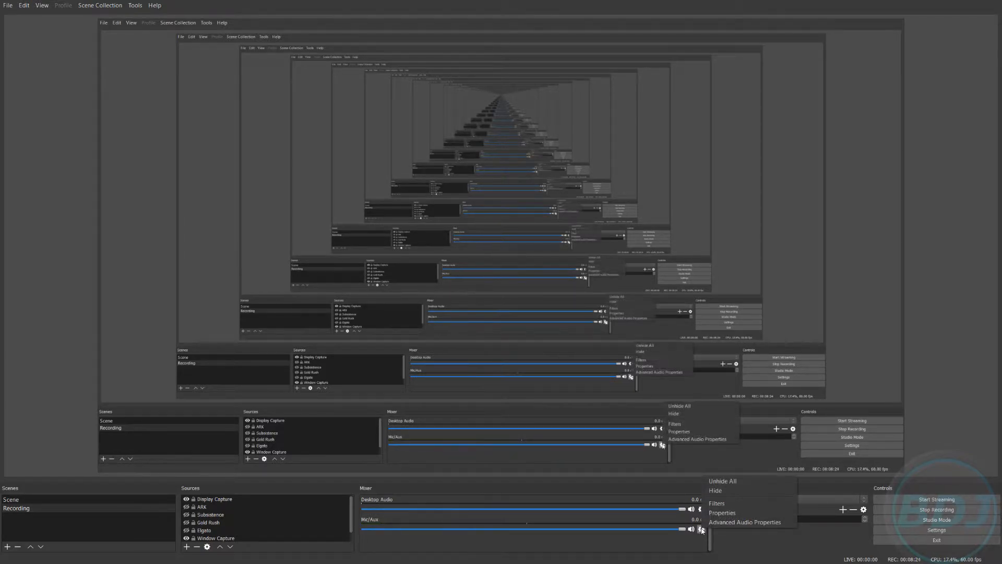
{"action": "left_click", "coordinate": [729, 523]}
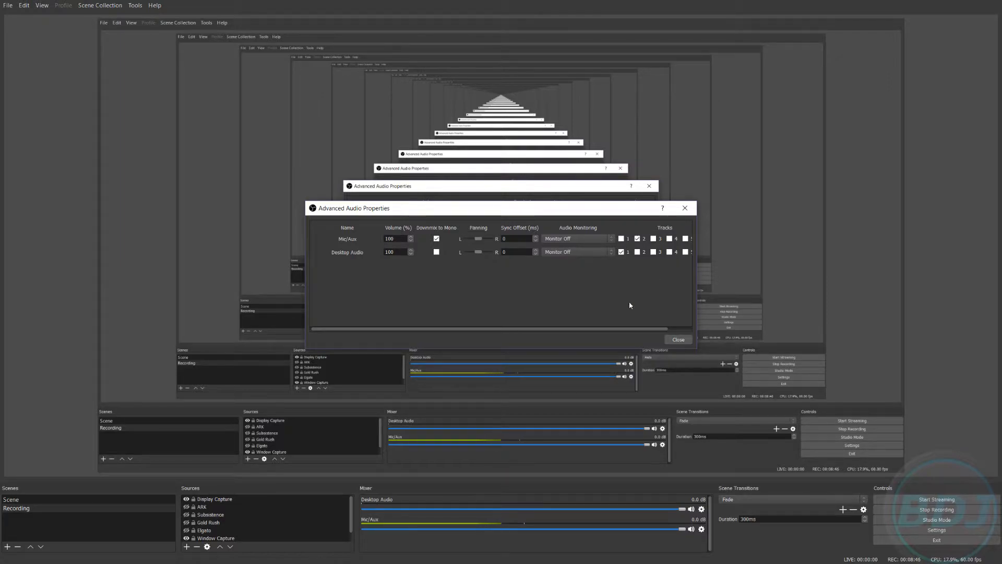
{"action": "left_click_drag", "start_coordinate": [559, 329], "coordinate": [597, 330]}
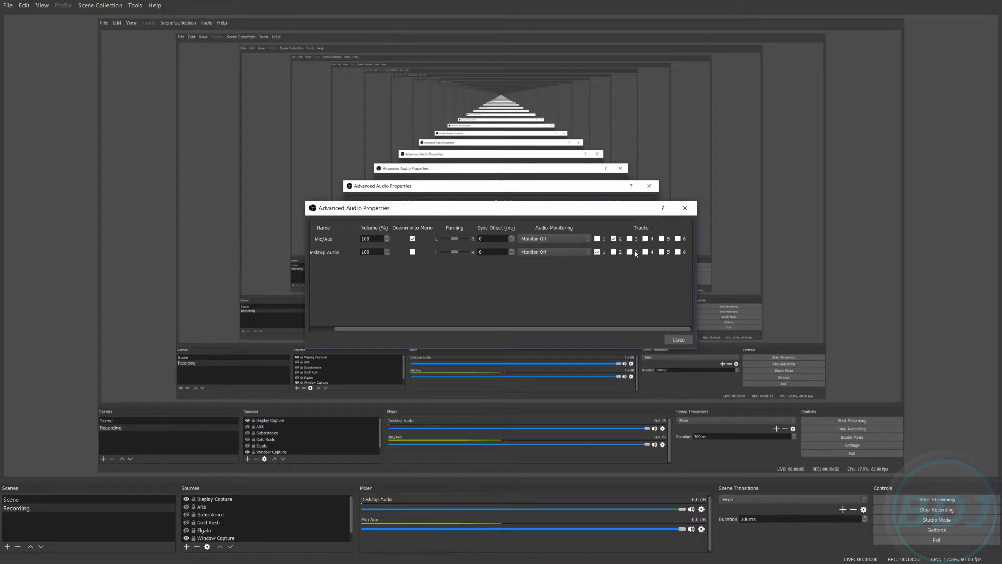
{"action": "left_click_drag", "start_coordinate": [631, 327], "coordinate": [617, 330]}
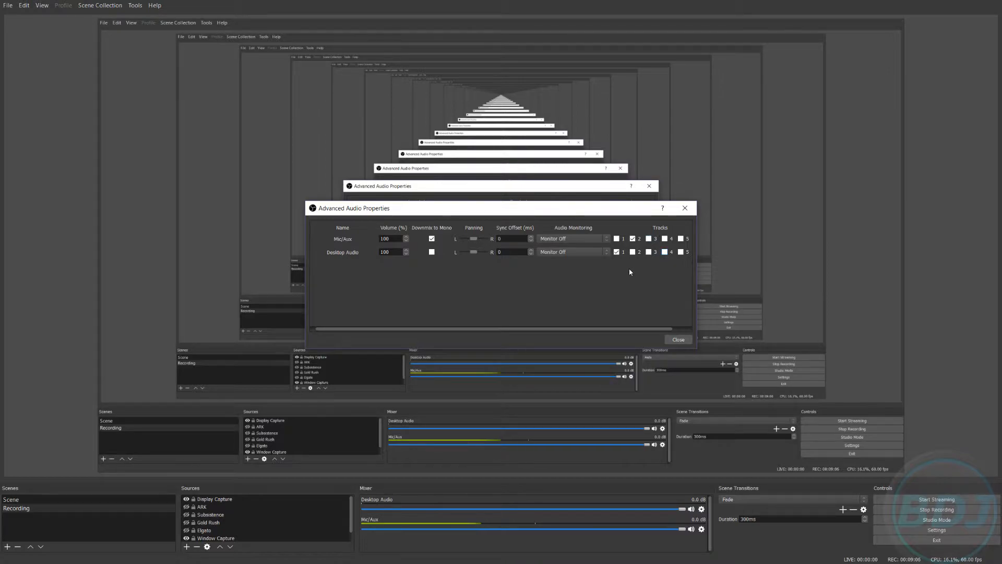
{"action": "left_click", "coordinate": [617, 239]}
{"action": "left_click", "coordinate": [617, 240]}
{"action": "left_click", "coordinate": [678, 339]}
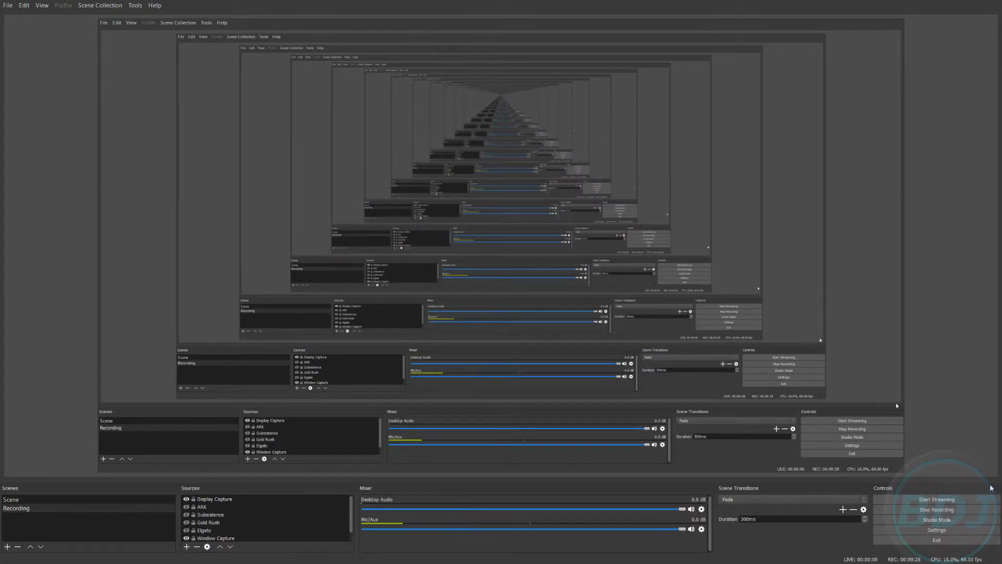
Reopen the settings and review the video settings and the streaming and recording output options.
{"action": "left_click", "coordinate": [919, 531]}
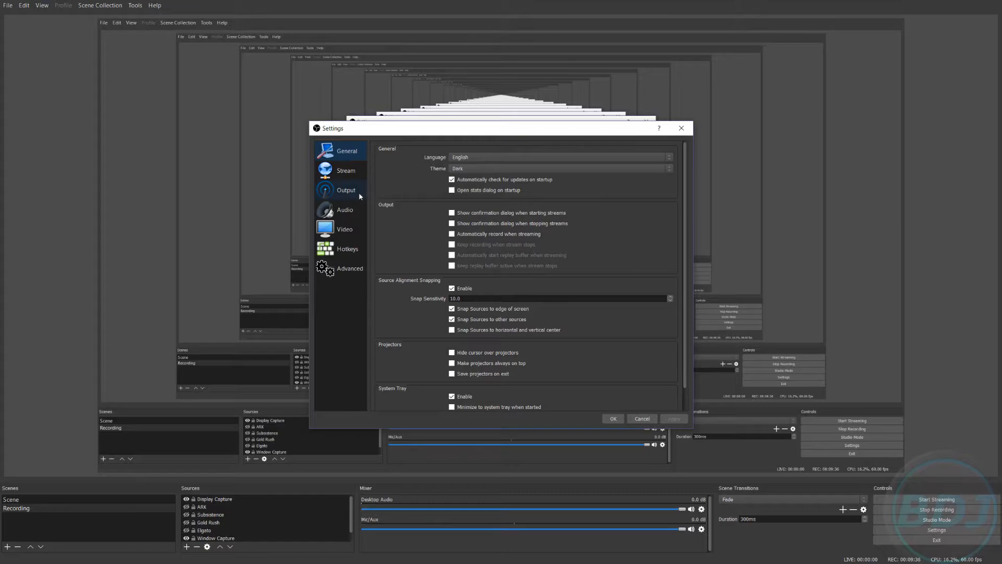
{"action": "left_click", "coordinate": [351, 231]}
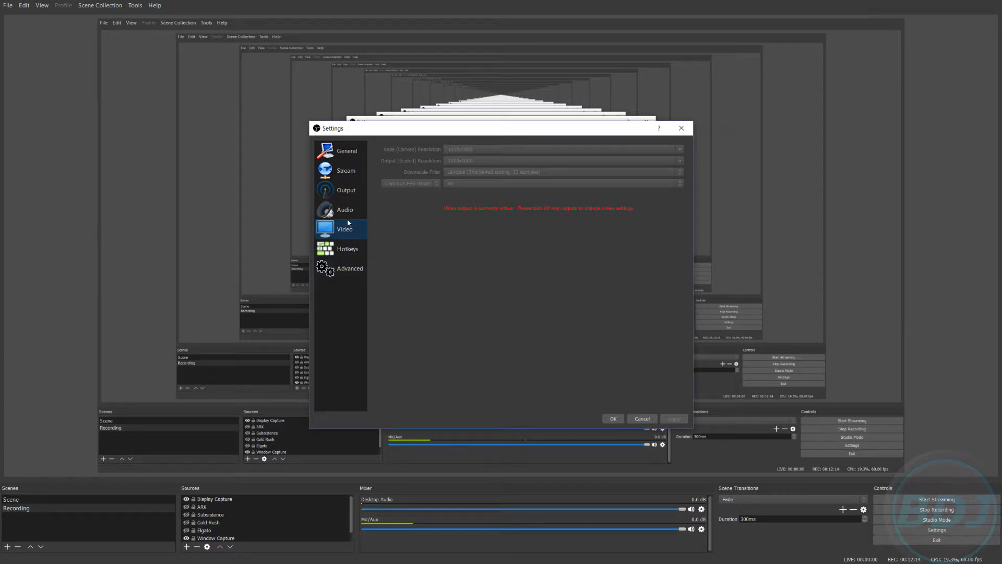
{"action": "left_click", "coordinate": [345, 191]}
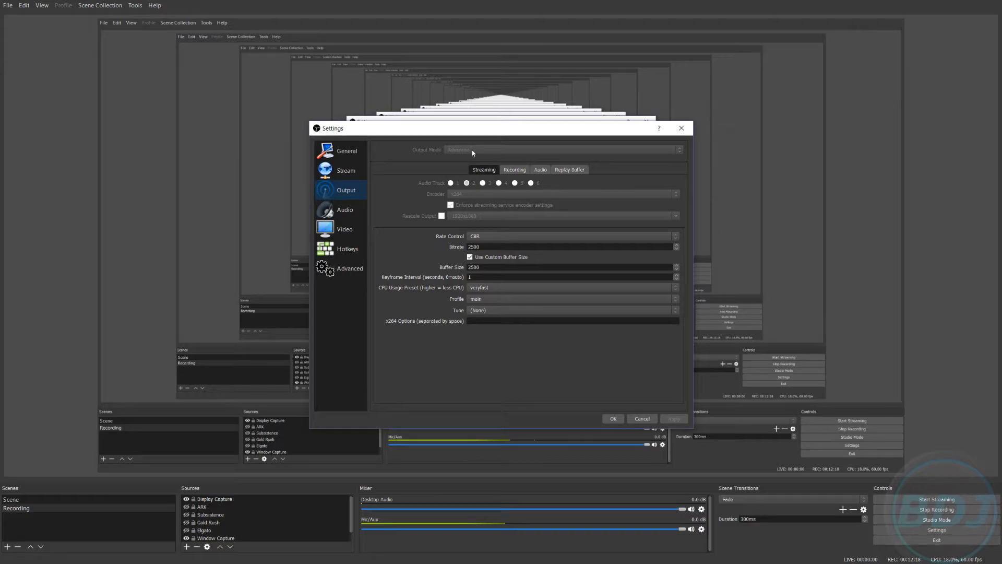
{"action": "left_click", "coordinate": [518, 172]}
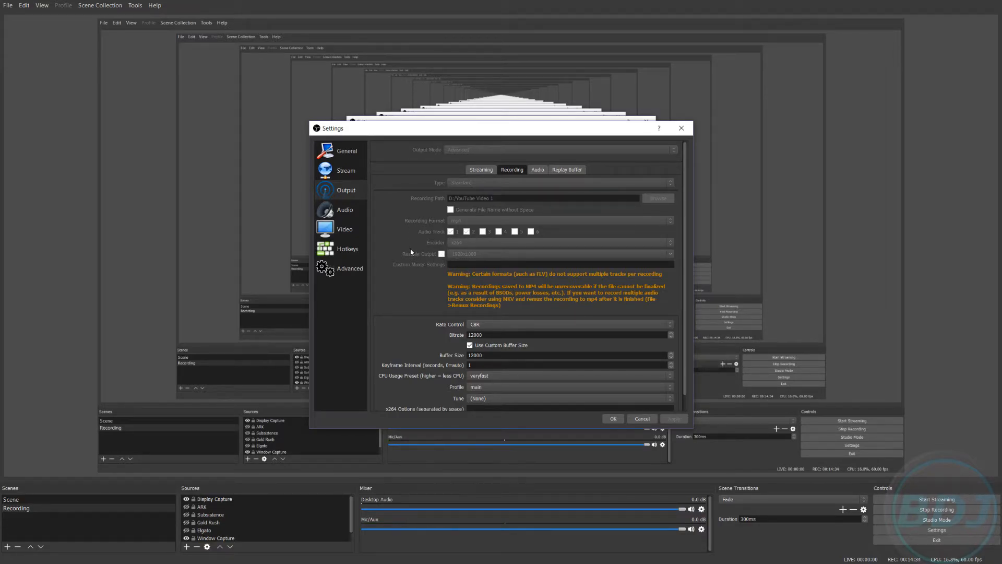
Set the recording rate control to CBR, the CPU usage preset to veryfast and the profile to main, and confirm the settings.
{"action": "scroll", "coordinate": [431, 308], "scroll_direction": "down", "scroll_amount": 1}
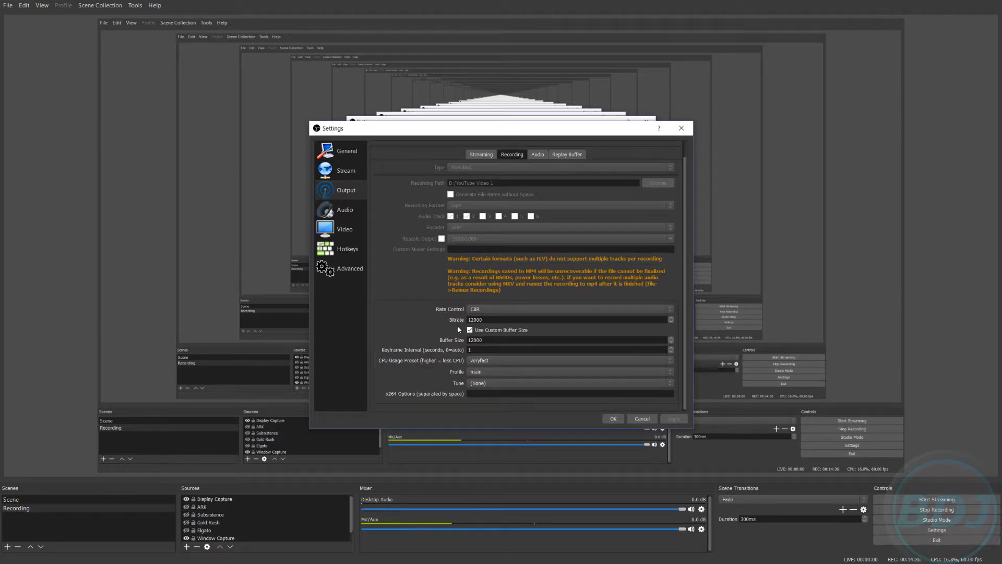
{"action": "left_click", "coordinate": [670, 310]}
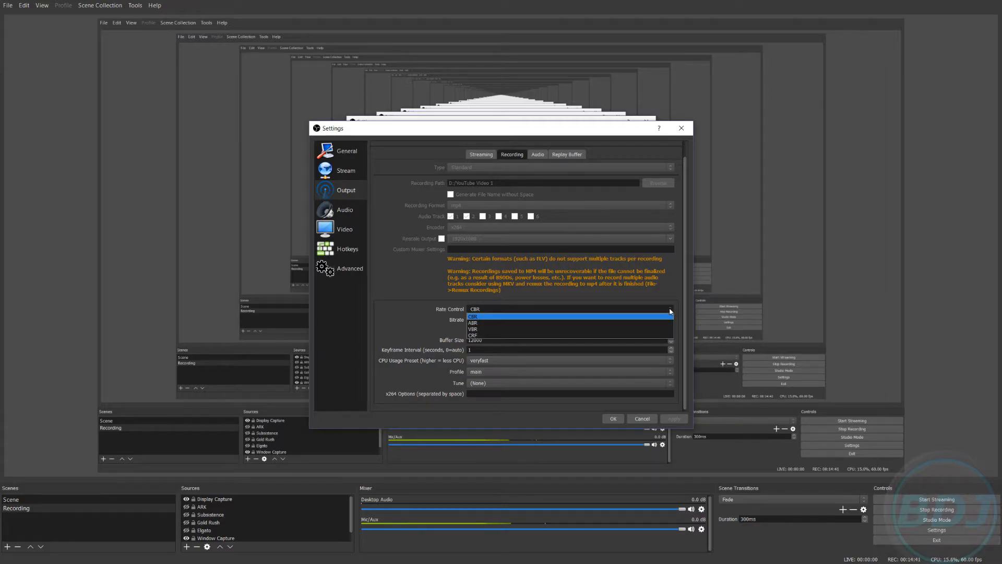
{"action": "left_click", "coordinate": [481, 318]}
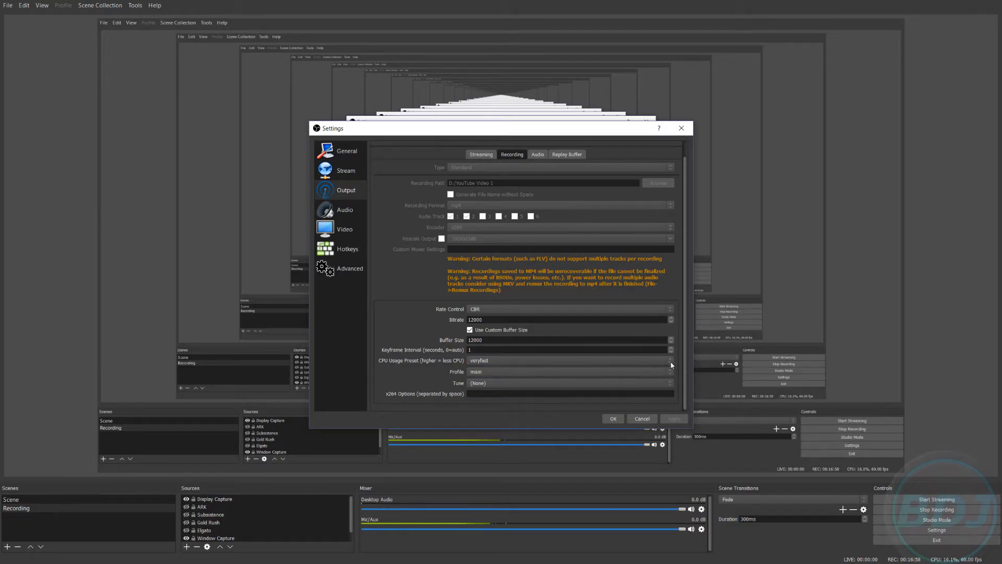
{"action": "left_click", "coordinate": [600, 361]}
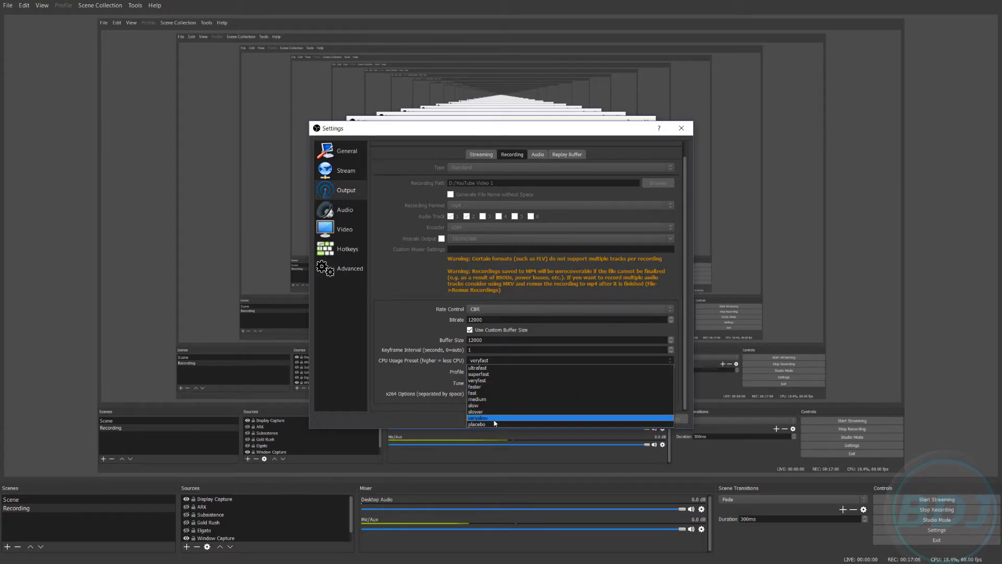
{"action": "left_click", "coordinate": [494, 382]}
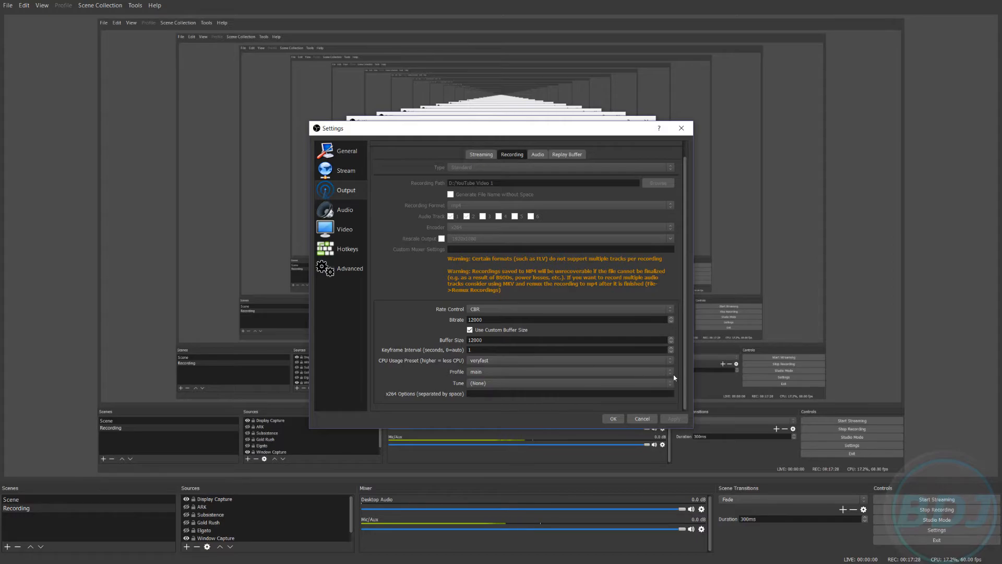
{"action": "left_click", "coordinate": [537, 372]}
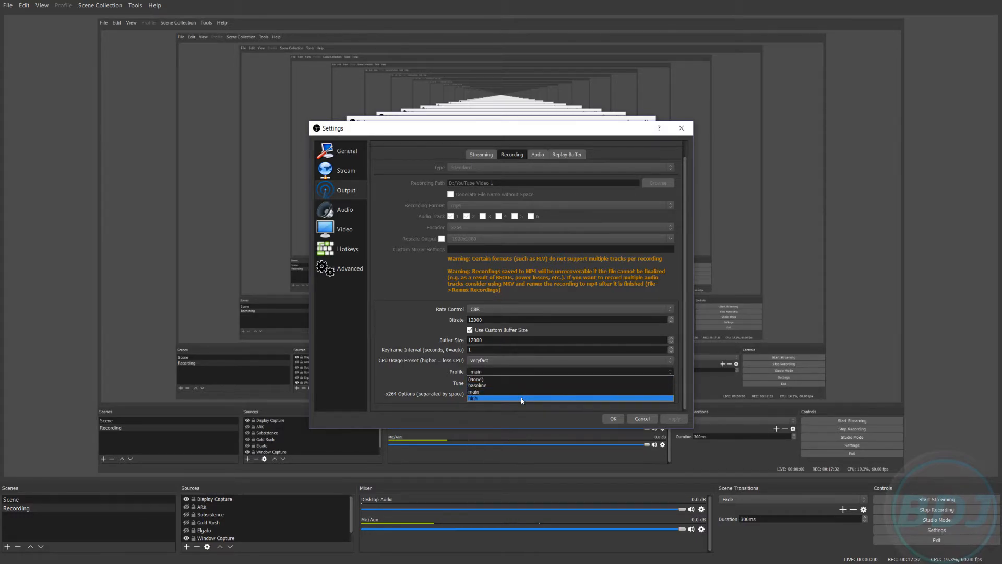
{"action": "left_click", "coordinate": [486, 392]}
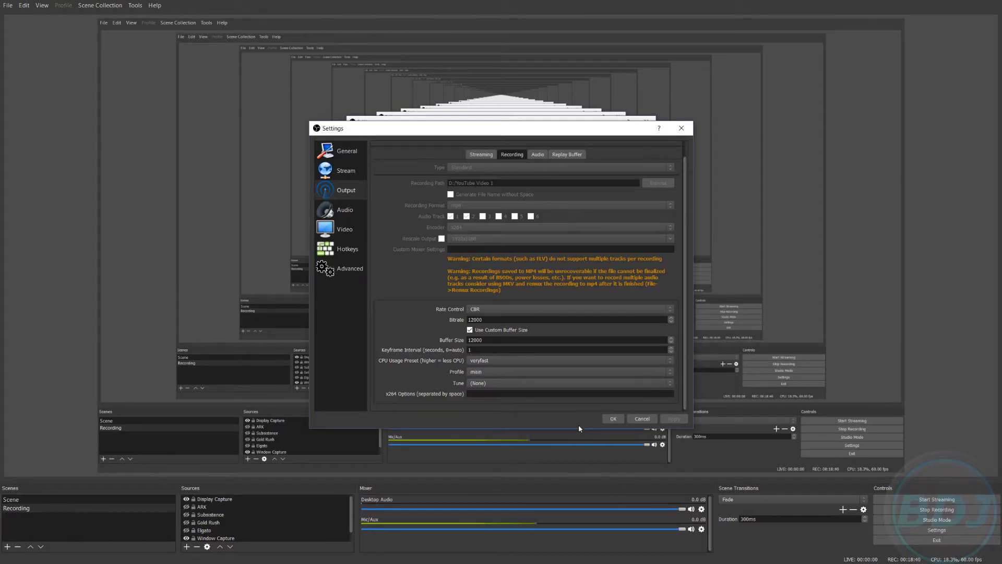
{"action": "left_click", "coordinate": [615, 419]}
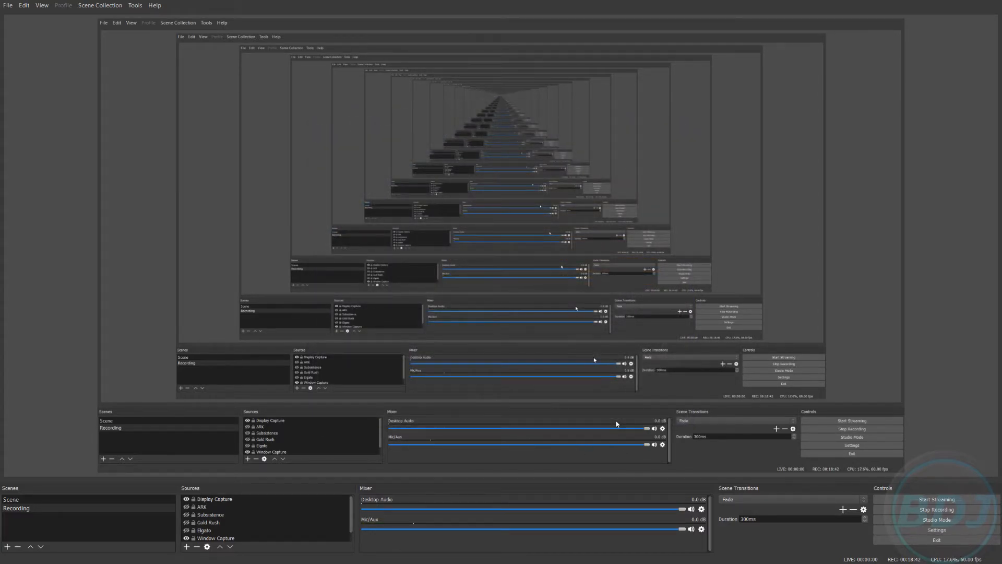
Watch the Demo recording from the YouTube Video 1 folder, and close the video player and the folder window.
{"action": "key", "text": "super"}
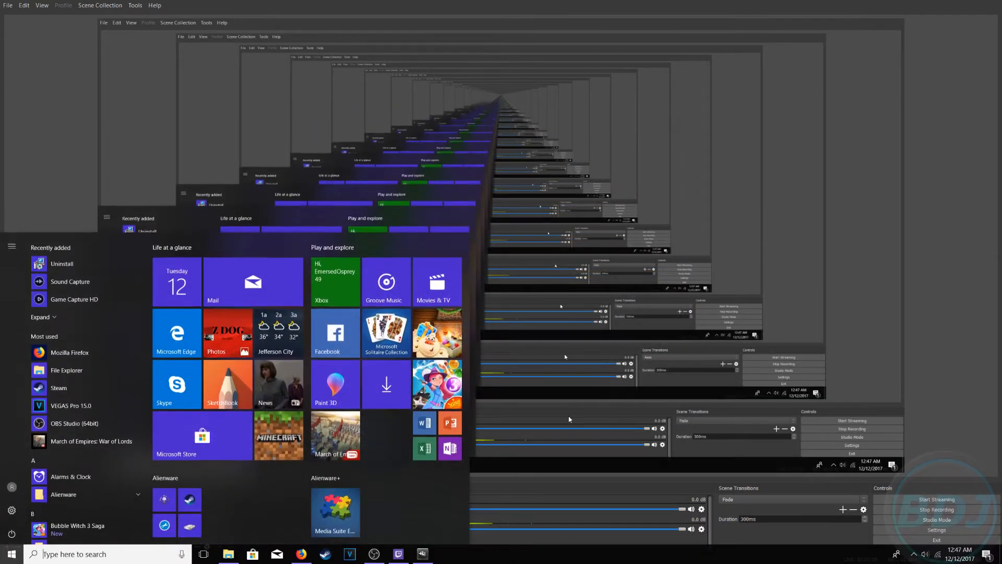
{"action": "left_click", "coordinate": [229, 553]}
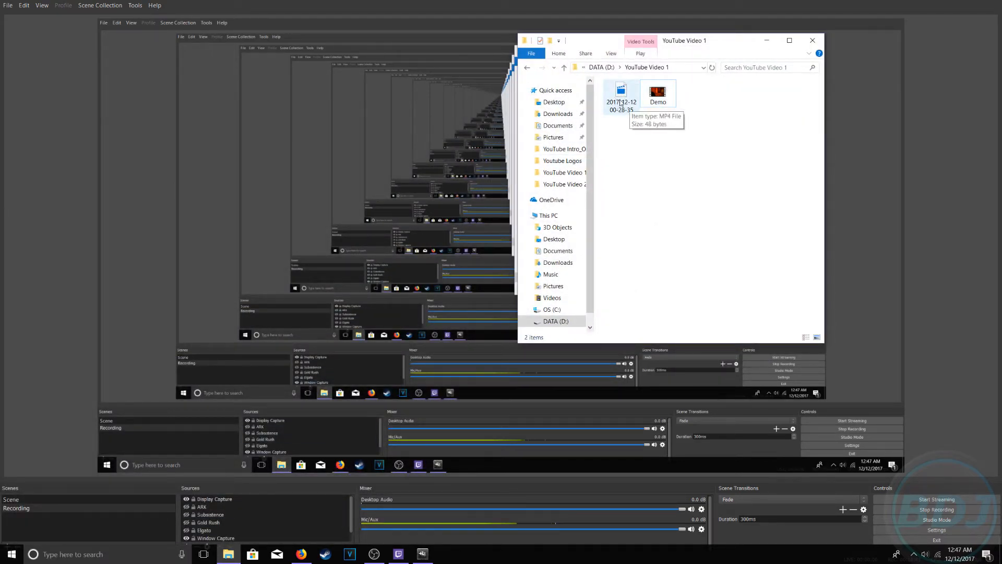
{"action": "left_click", "coordinate": [662, 103]}
{"action": "double_click", "coordinate": [660, 100]}
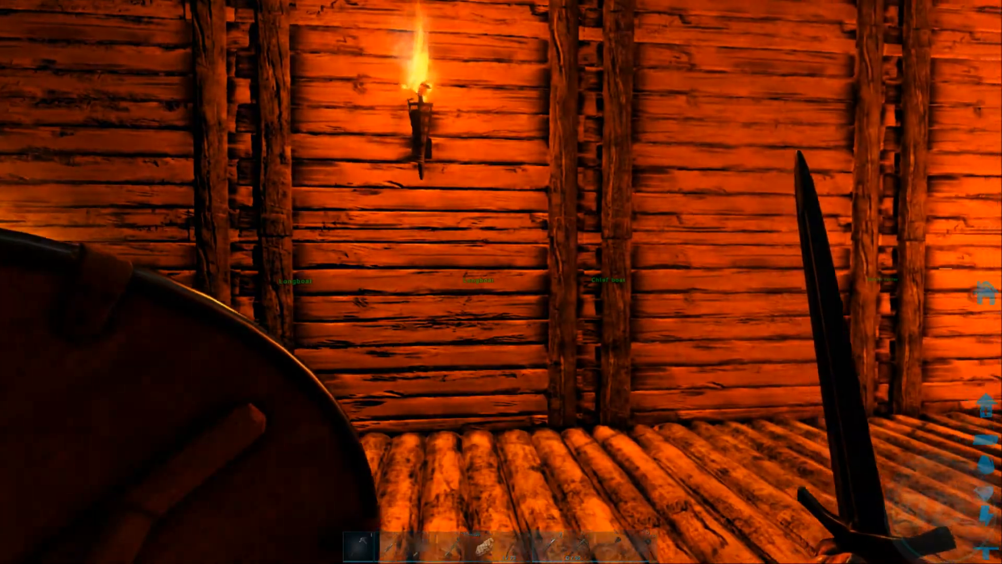
{"action": "key", "text": "w"}
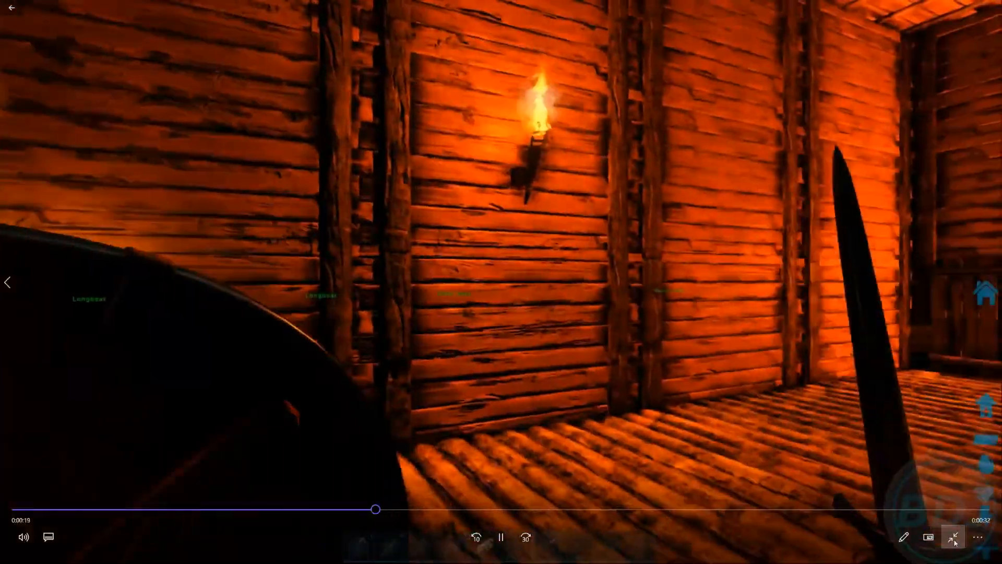
{"action": "left_click", "coordinate": [953, 541]}
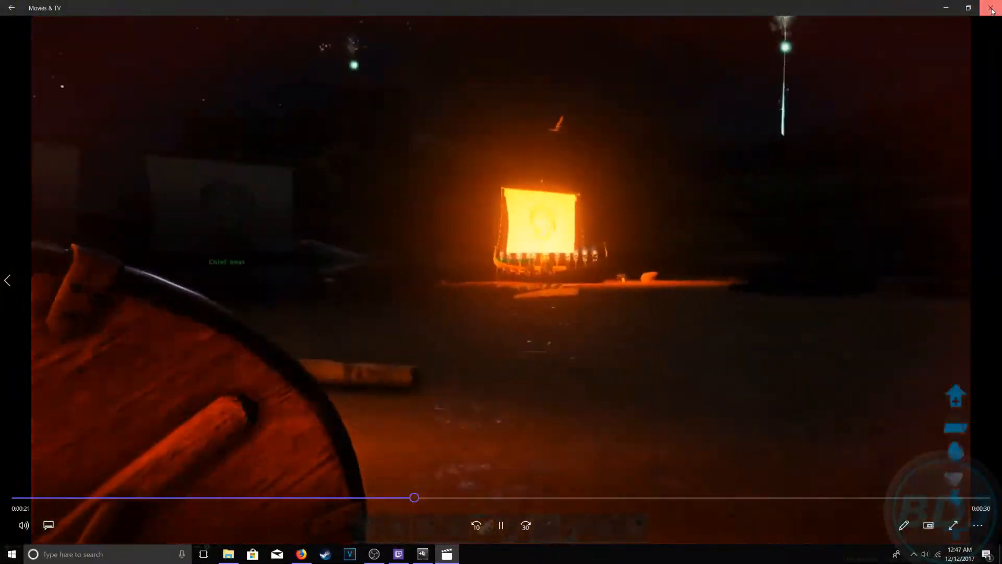
{"action": "left_click", "coordinate": [992, 11]}
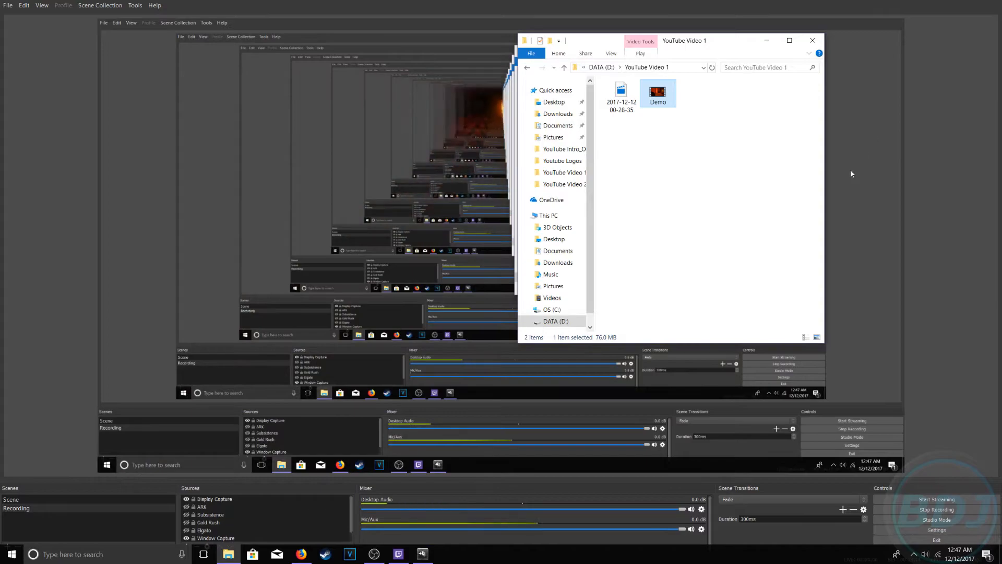
{"action": "left_click", "coordinate": [813, 41]}
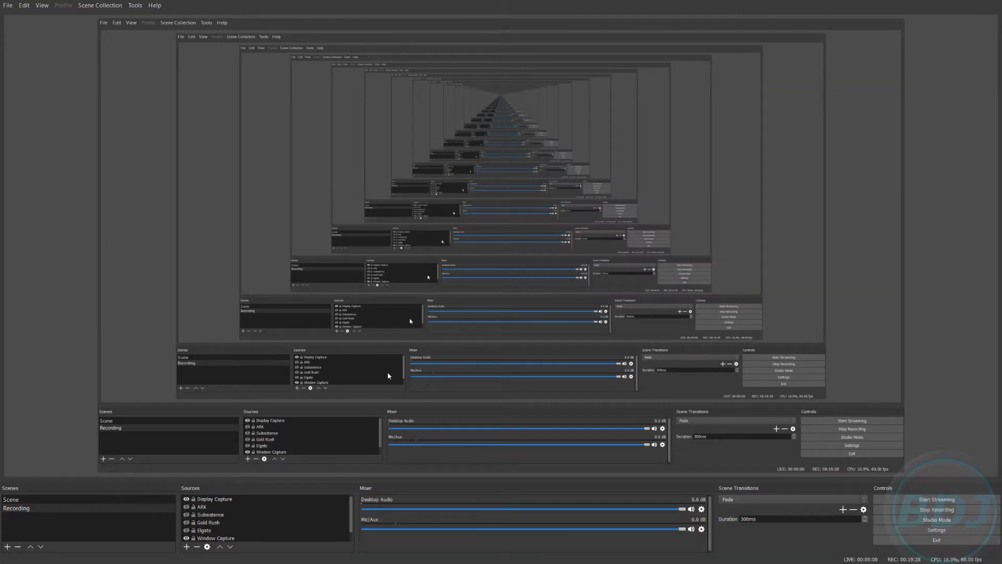
Switch to VEGAS Pro and open the Demo recording on the timeline without matching the project video settings to it.
{"action": "key", "text": "super"}
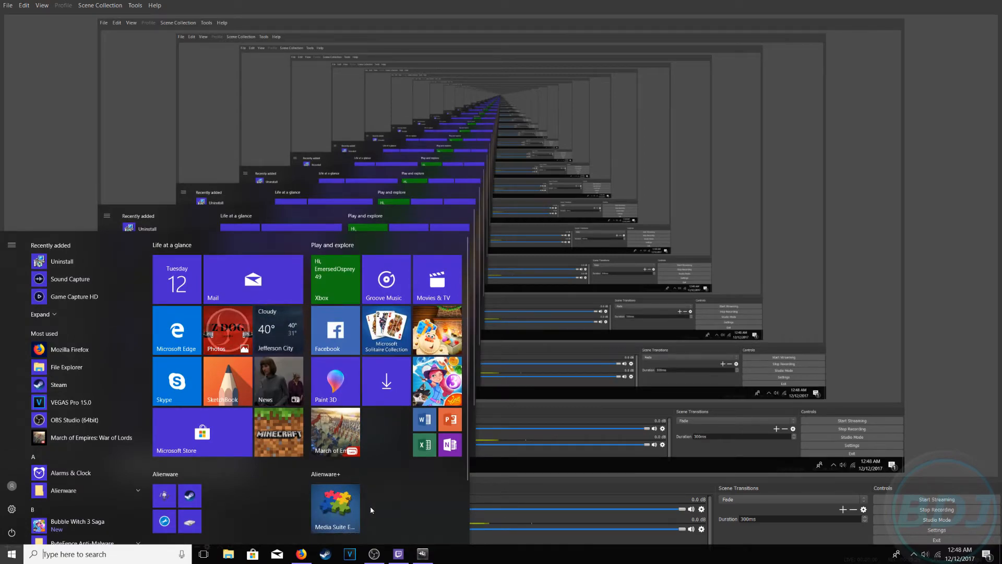
{"action": "left_click", "coordinate": [350, 554]}
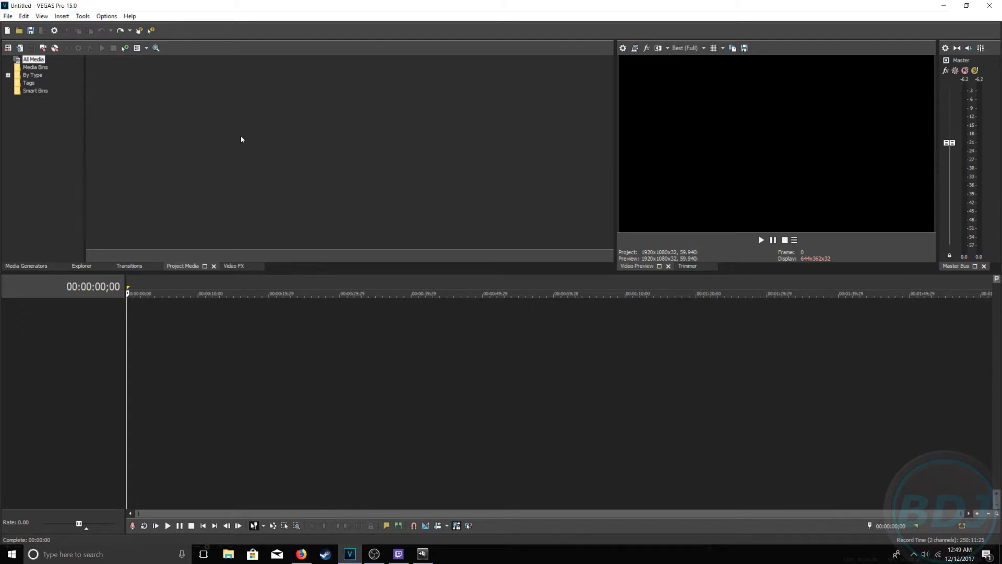
{"action": "left_click", "coordinate": [23, 31]}
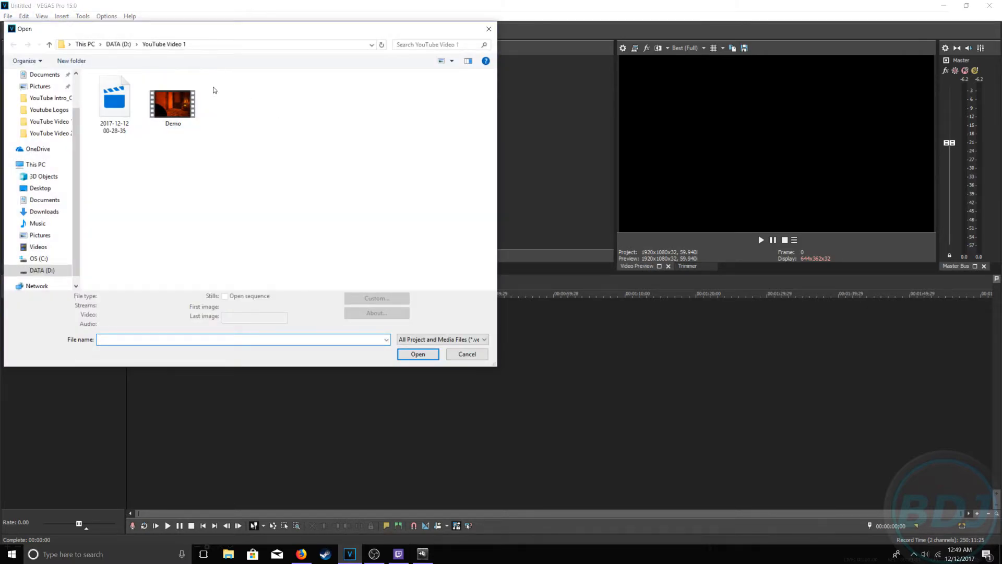
{"action": "left_click", "coordinate": [176, 125]}
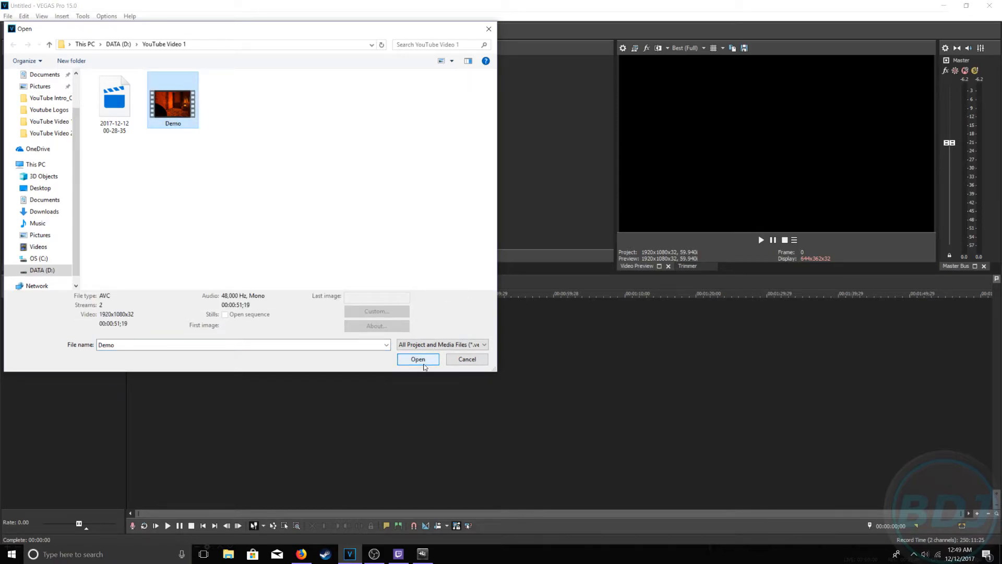
{"action": "left_click", "coordinate": [418, 359]}
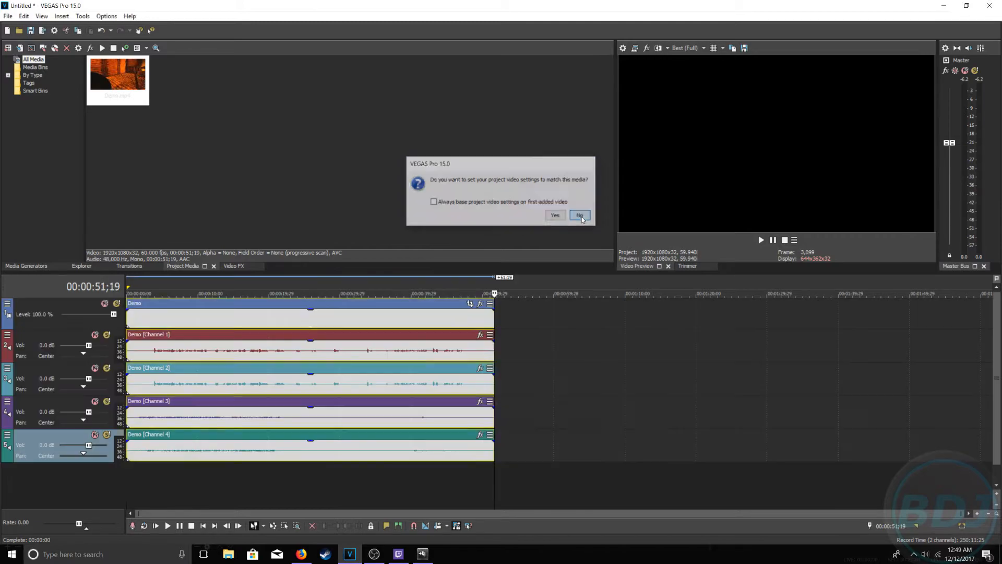
{"action": "left_click", "coordinate": [581, 215]}
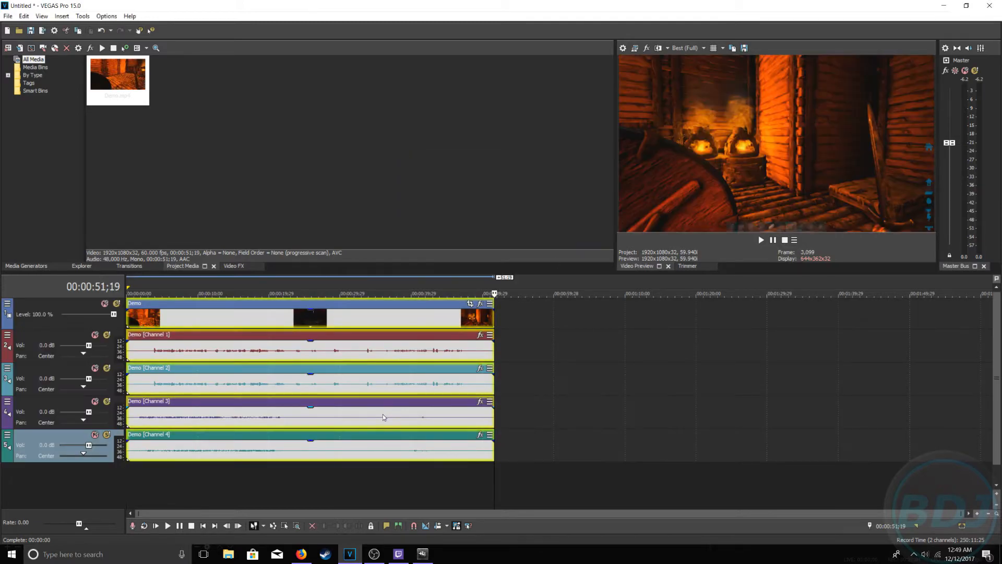
Play the Demo recording from the start to check its audio tracks, and close VEGAS Pro without saving the project.
{"action": "left_click", "coordinate": [203, 525]}
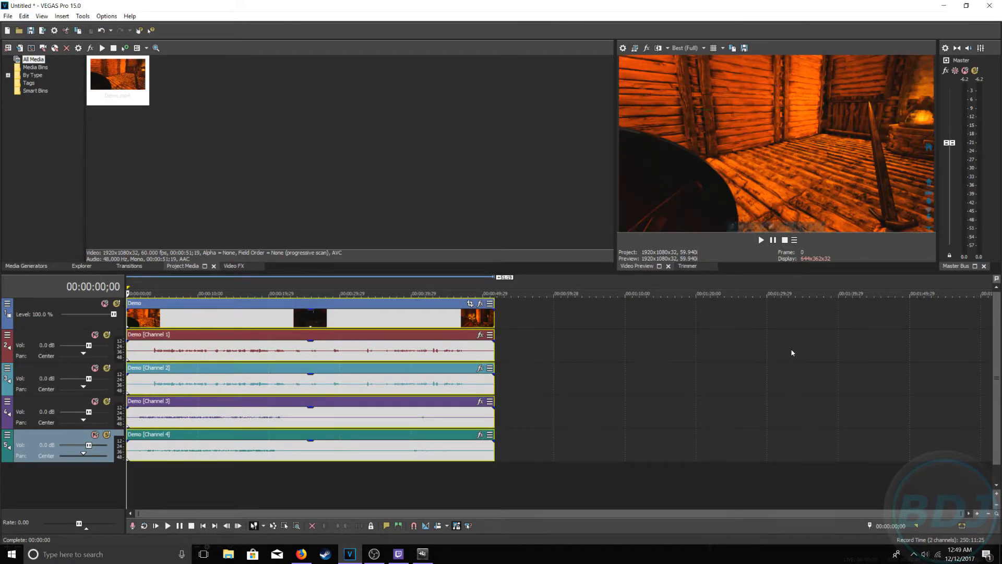
{"action": "left_click", "coordinate": [761, 240]}
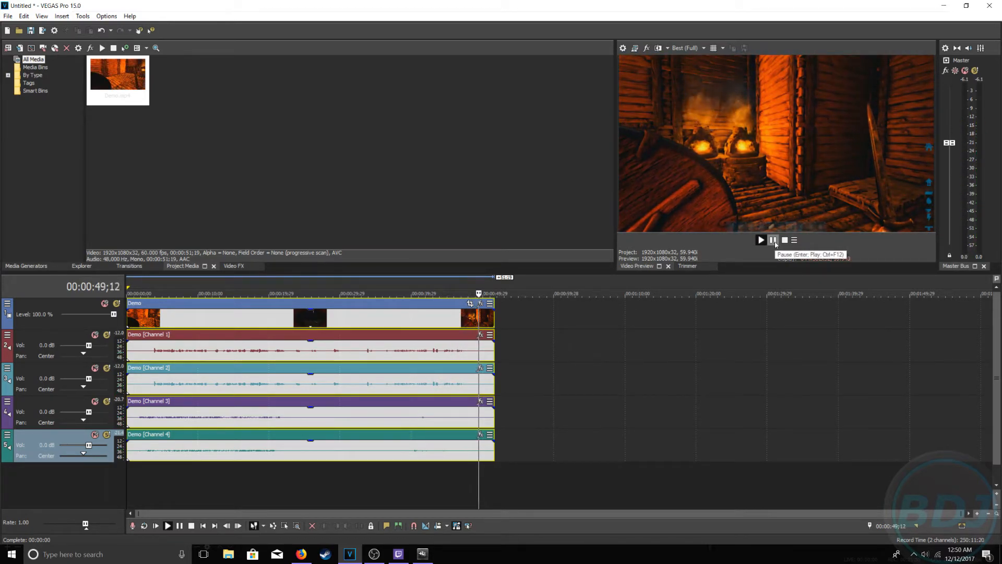
{"action": "left_click", "coordinate": [774, 241]}
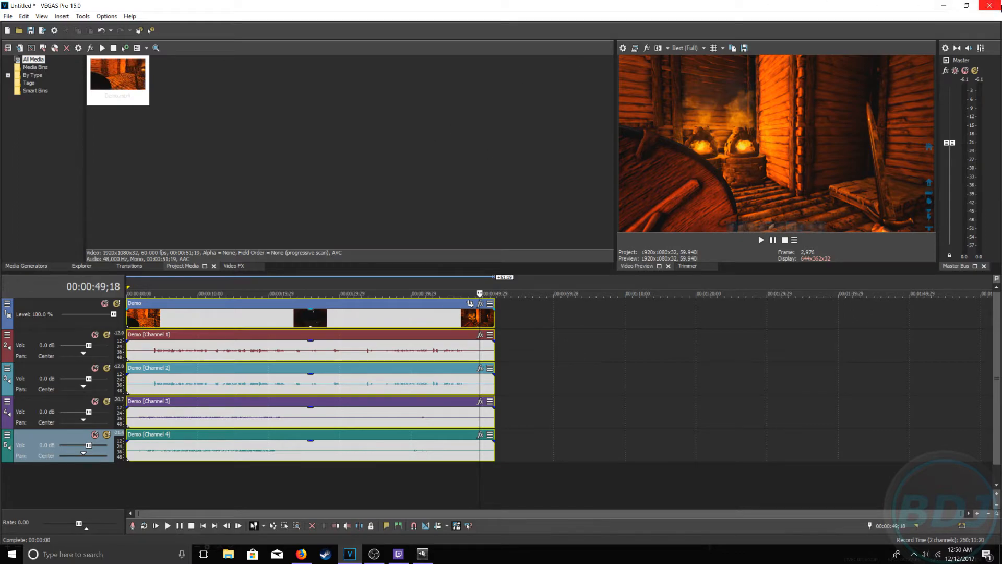
{"action": "left_click", "coordinate": [985, 10]}
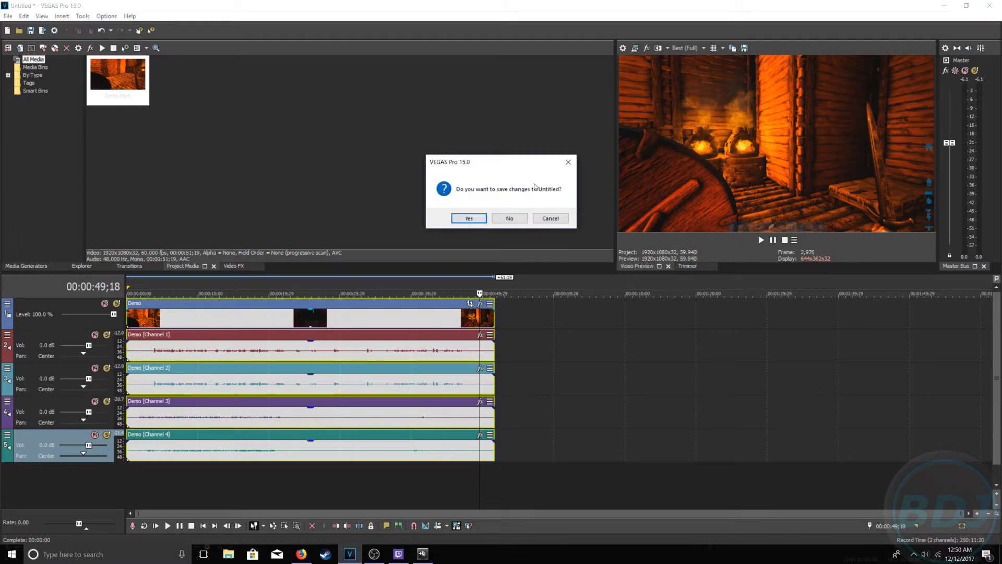
{"action": "left_click", "coordinate": [510, 219]}
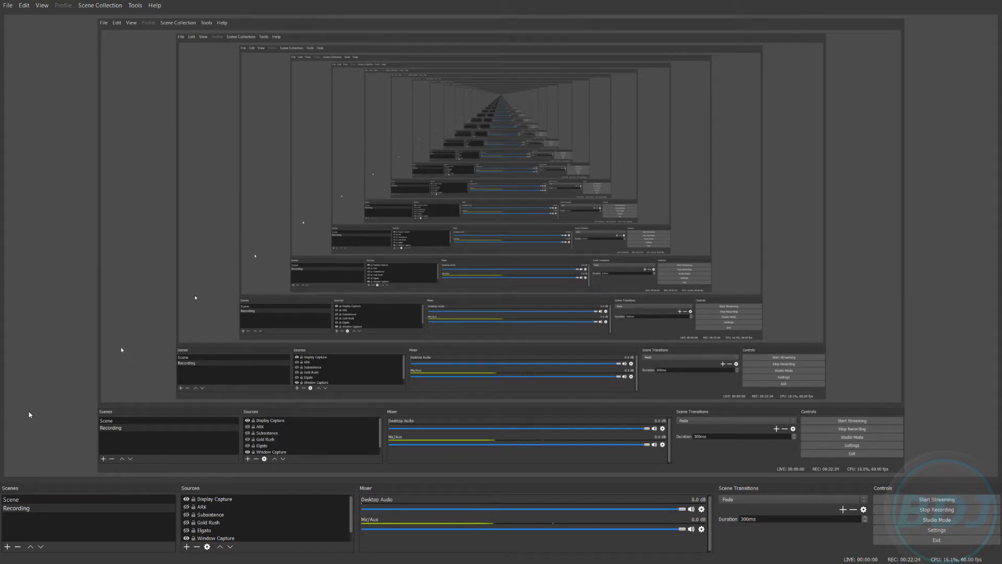
Add a new Game Capture source named Dead By Daylight to the Recording scene.
{"action": "left_click", "coordinate": [7, 547]}
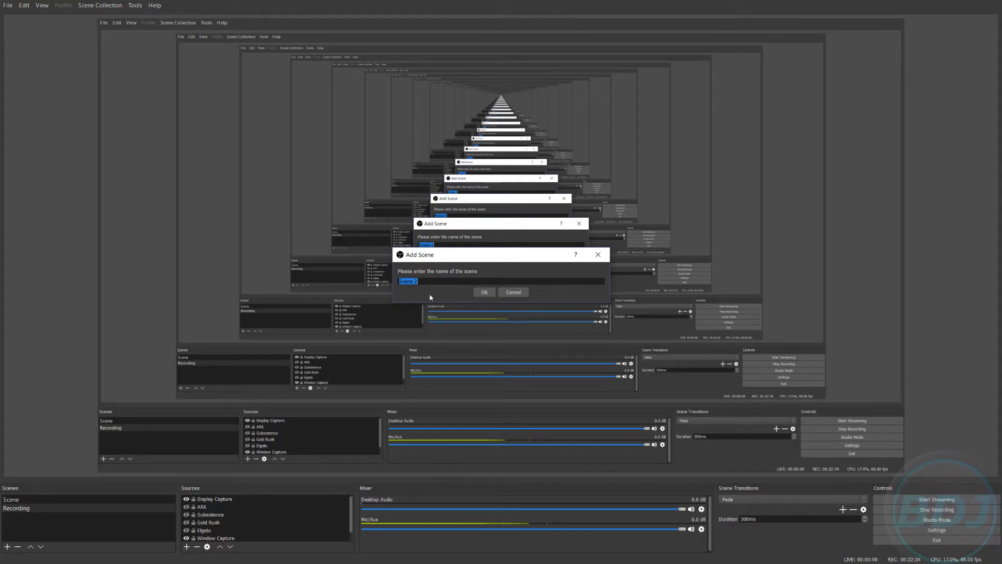
{"action": "left_click", "coordinate": [520, 291]}
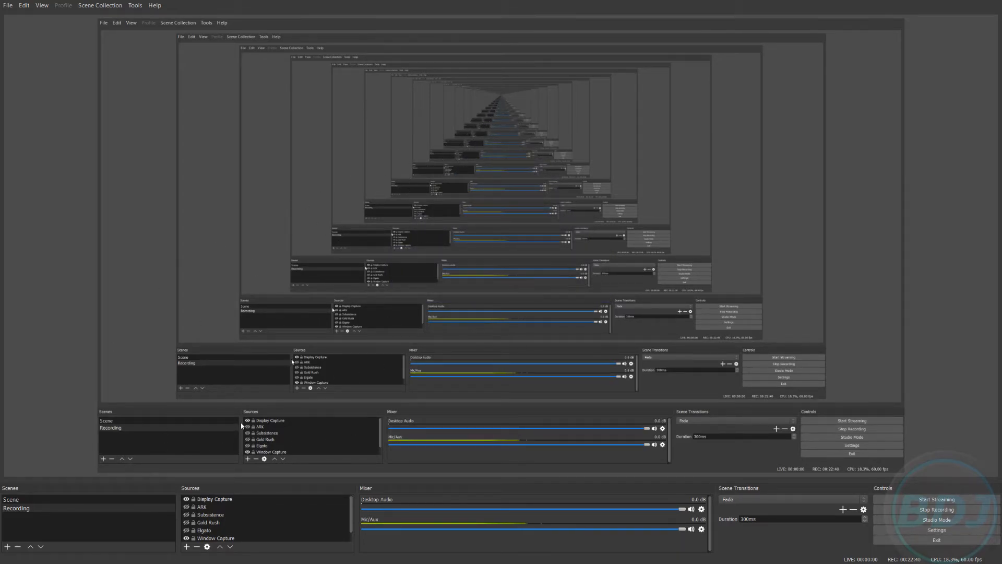
{"action": "left_click", "coordinate": [187, 547]}
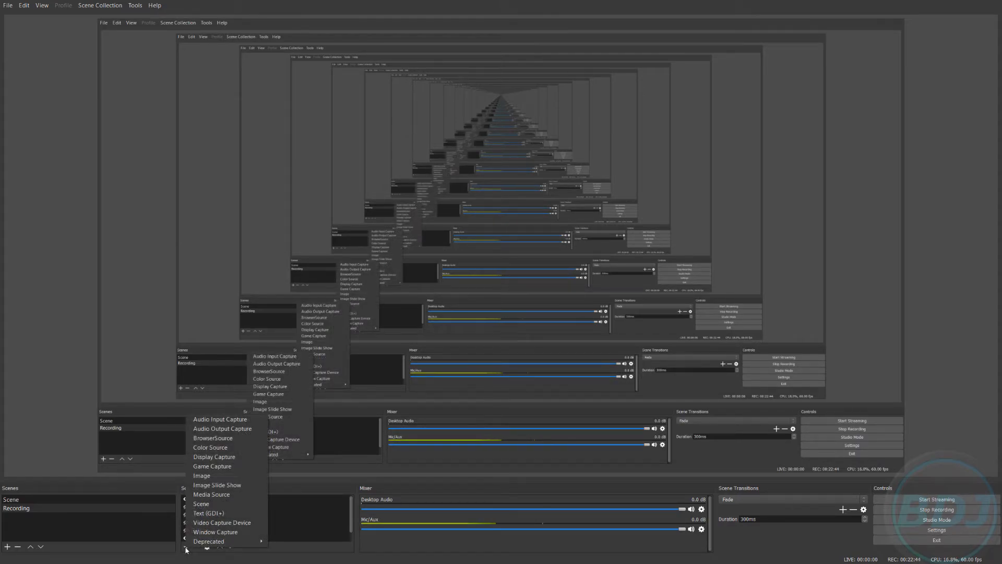
{"action": "left_click", "coordinate": [223, 466]}
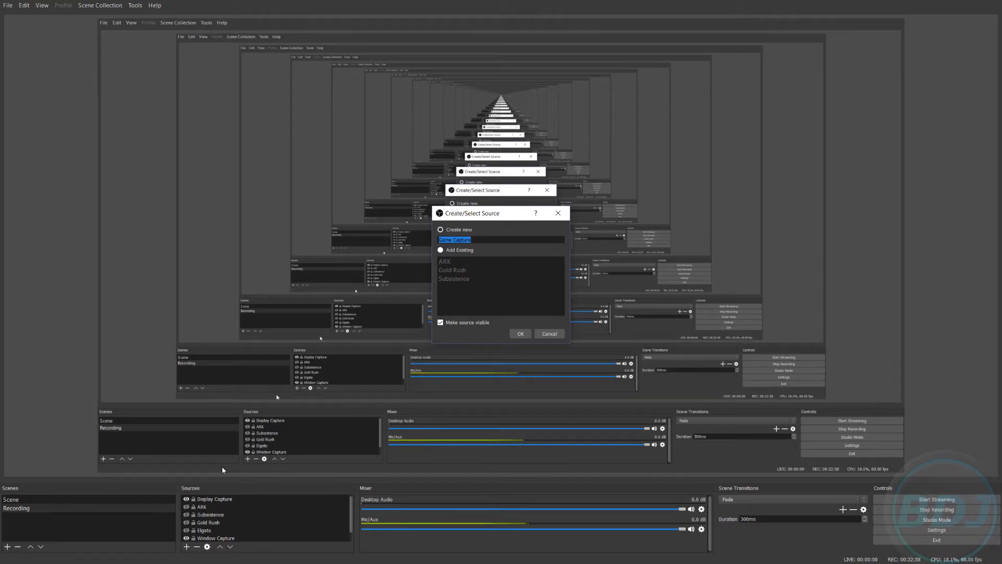
{"action": "type", "text": "ead By D"}
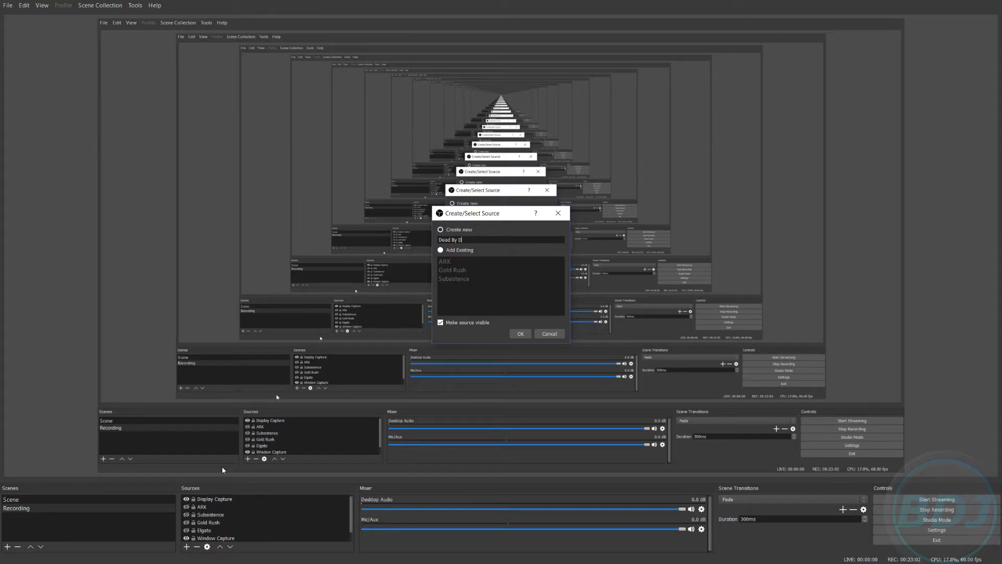
{"action": "type", "text": "aylight"}
{"action": "left_click", "coordinate": [521, 334]}
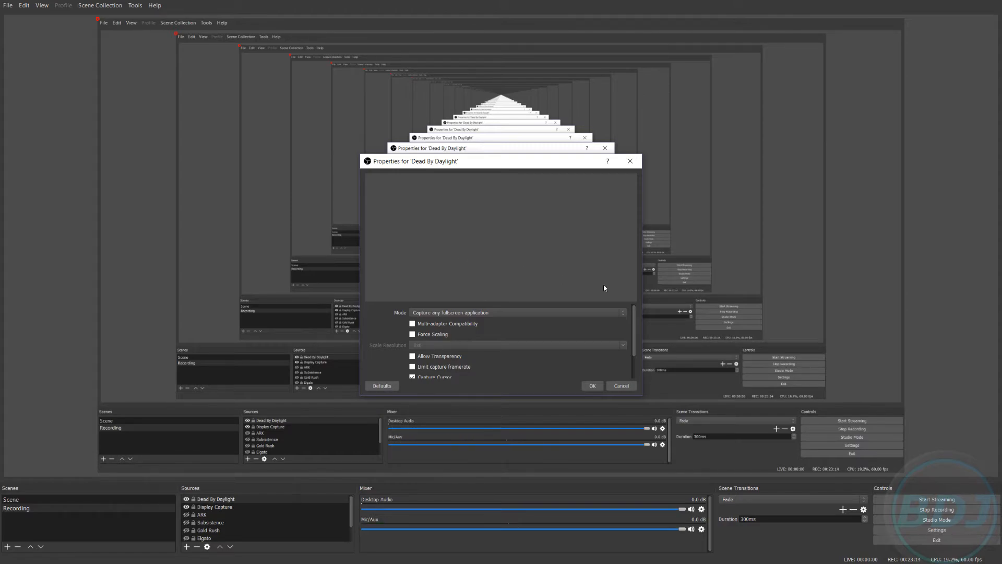
Set the Dead By Daylight source to Capture specific window and choose the game's window.
{"action": "left_click", "coordinate": [600, 312]}
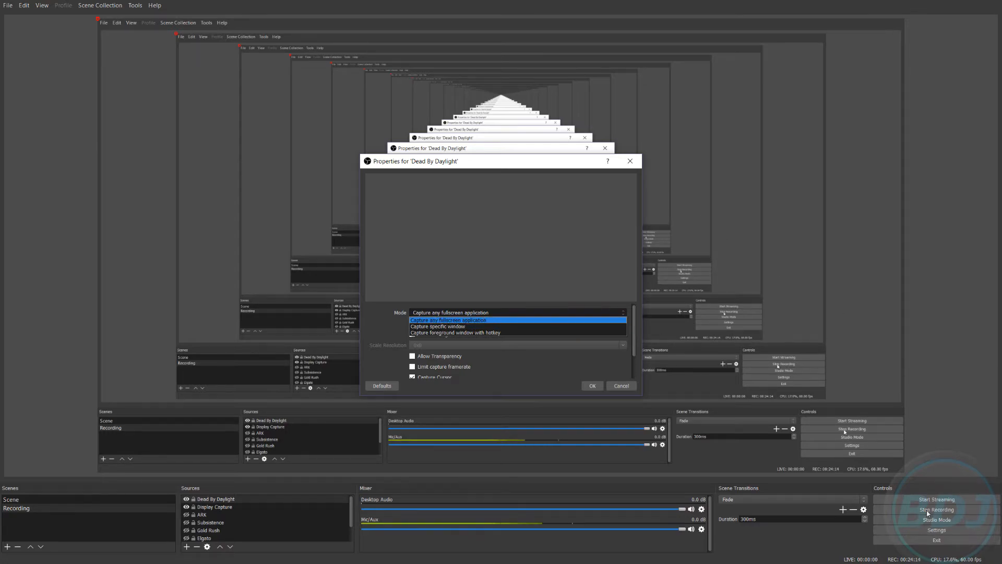
{"action": "left_click", "coordinate": [420, 326]}
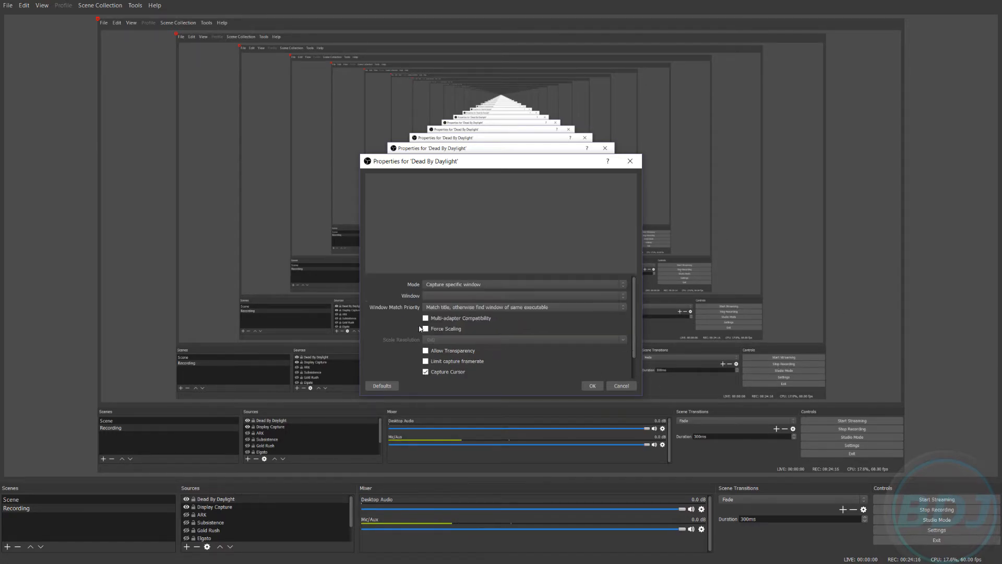
{"action": "left_click", "coordinate": [624, 296]}
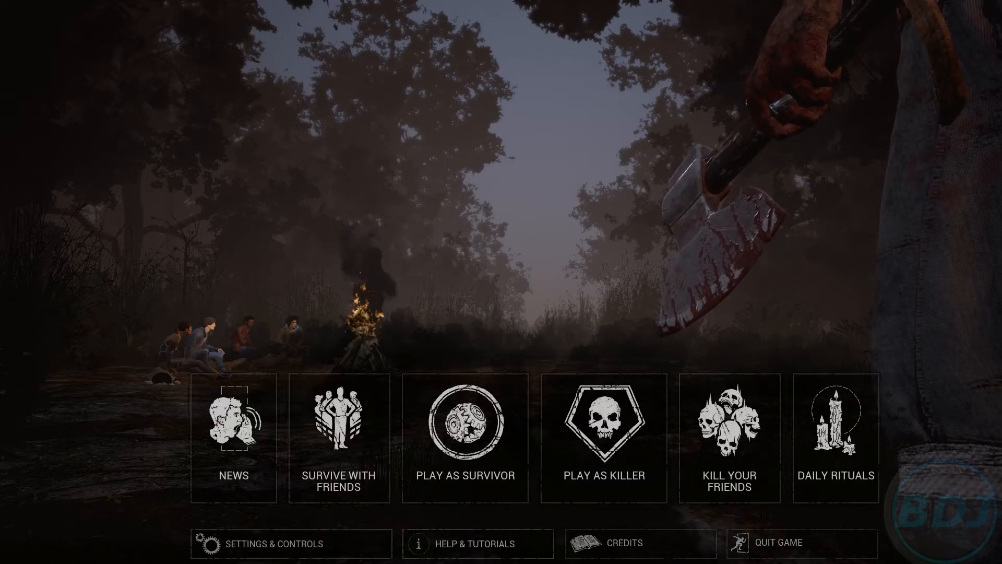
Resize and reposition the Dead By Daylight source in the preview so that it covers the canvas.
{"action": "left_click_drag", "start_coordinate": [98, 19], "coordinate": [0, 0]}
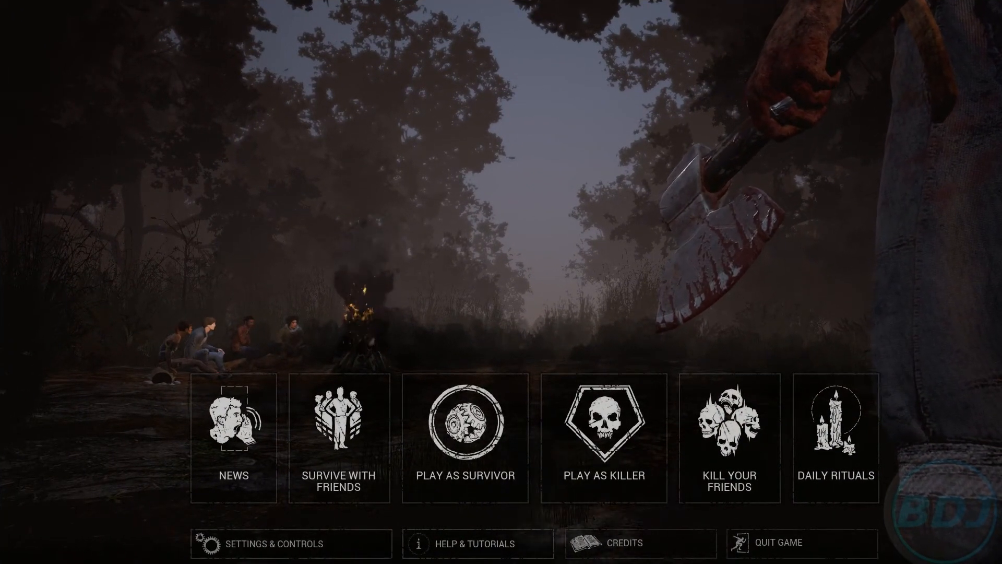
{"action": "left_click_drag", "start_coordinate": [0, 0], "coordinate": [203, 114]}
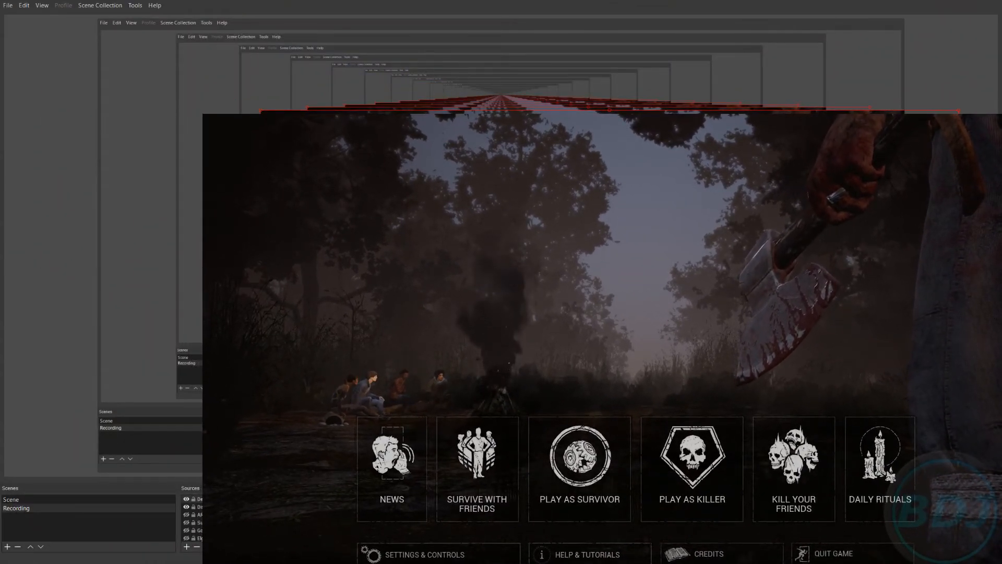
{"action": "left_click_drag", "start_coordinate": [609, 307], "coordinate": [429, 208]}
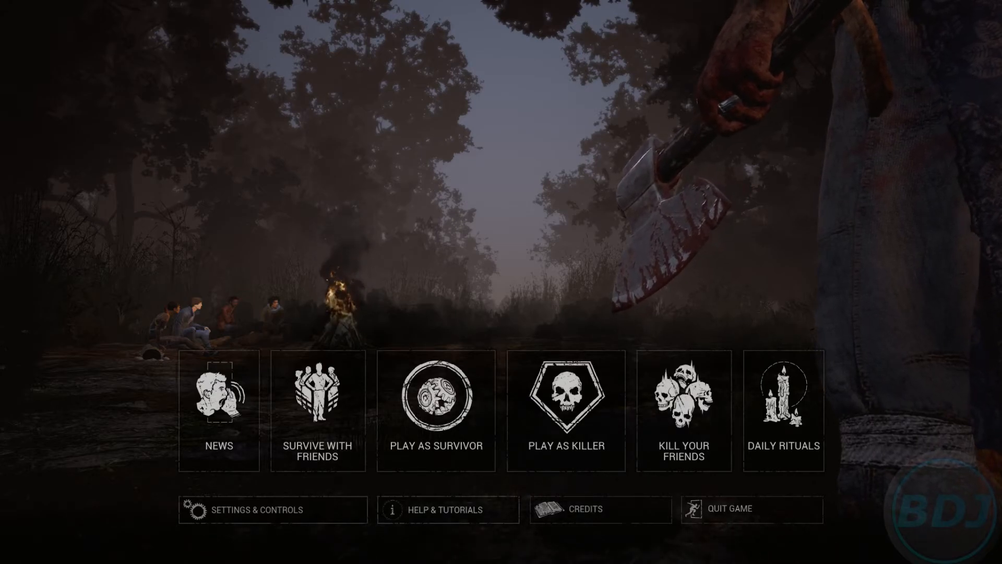
Toggle the visibility of the Dead By Daylight, Elgato and other sources, leaving only Display Capture shown.
{"action": "left_click", "coordinate": [187, 499]}
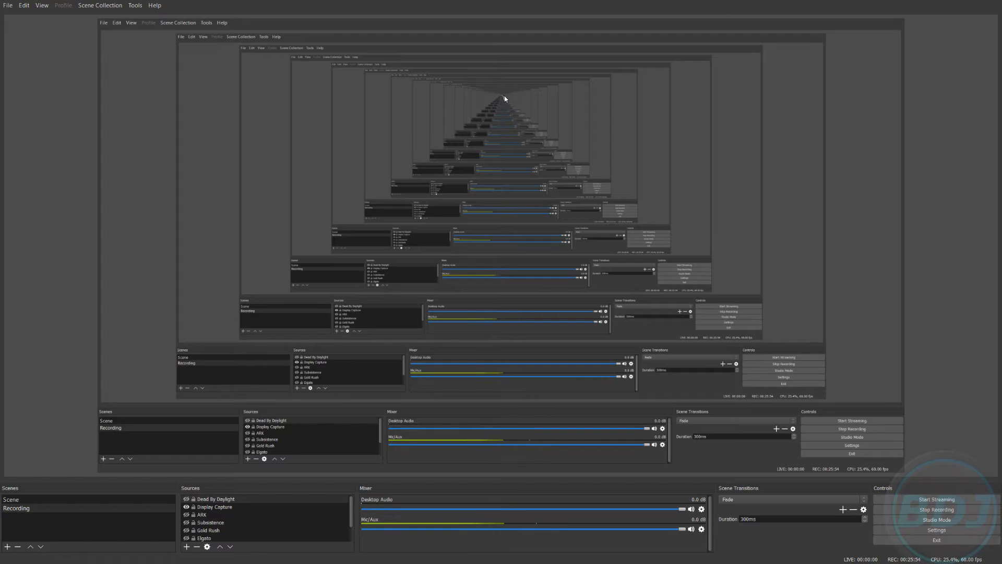
{"action": "left_click", "coordinate": [184, 514]}
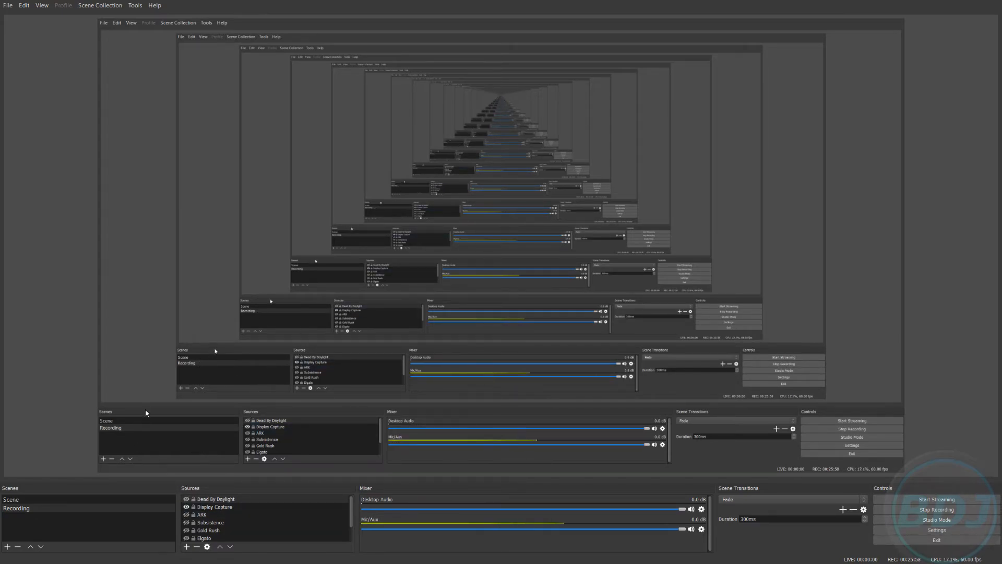
{"action": "left_click", "coordinate": [186, 538]}
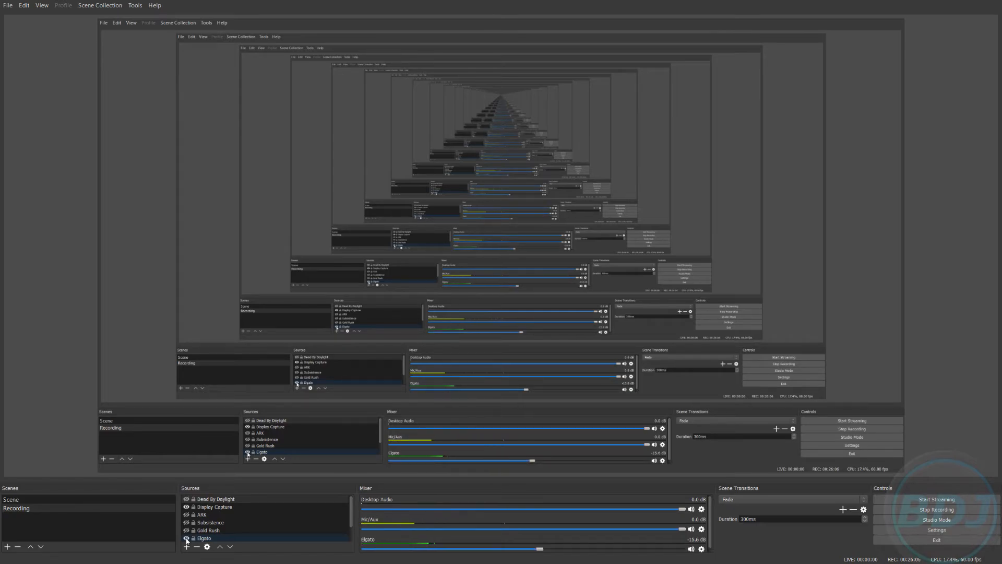
{"action": "left_click", "coordinate": [186, 506]}
{"action": "left_click", "coordinate": [187, 538]}
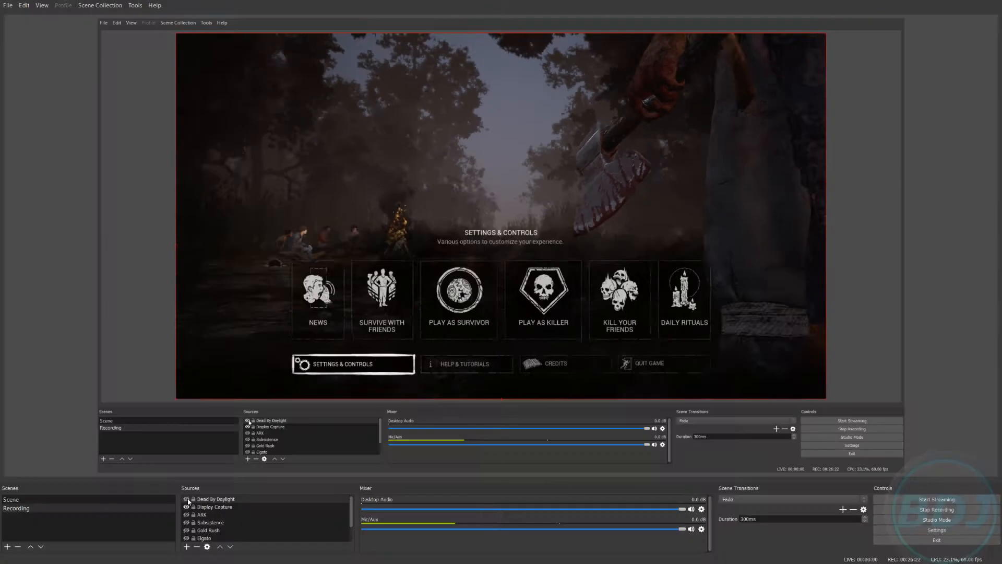
{"action": "left_click", "coordinate": [187, 499]}
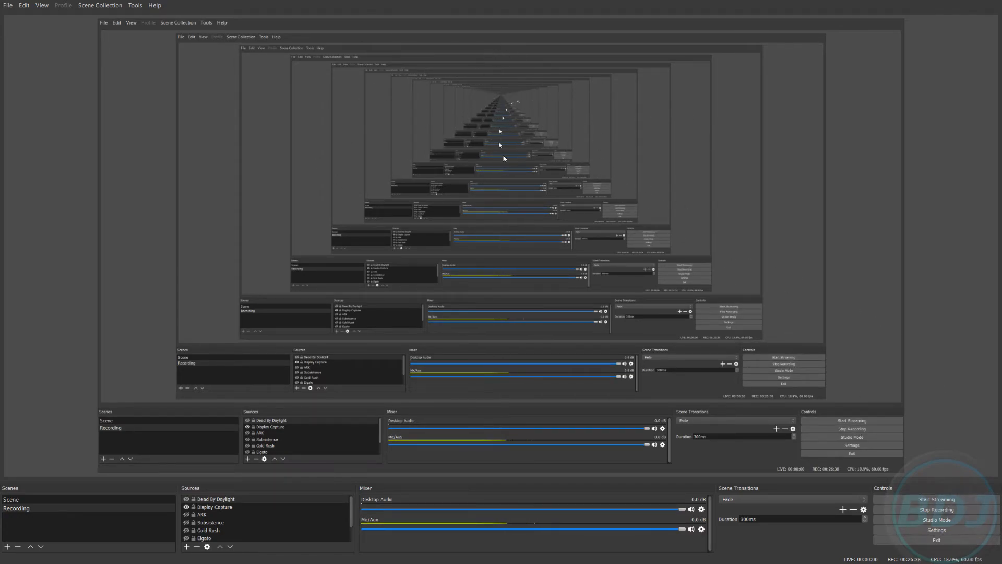
Open the stream settings and select Twitch as the streaming service.
{"action": "left_click", "coordinate": [932, 531]}
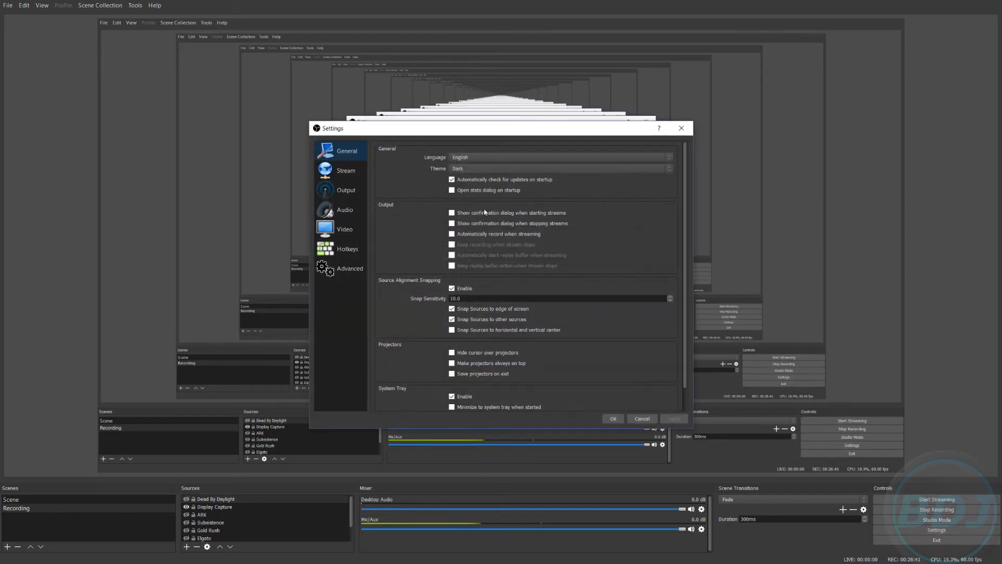
{"action": "left_click", "coordinate": [343, 172]}
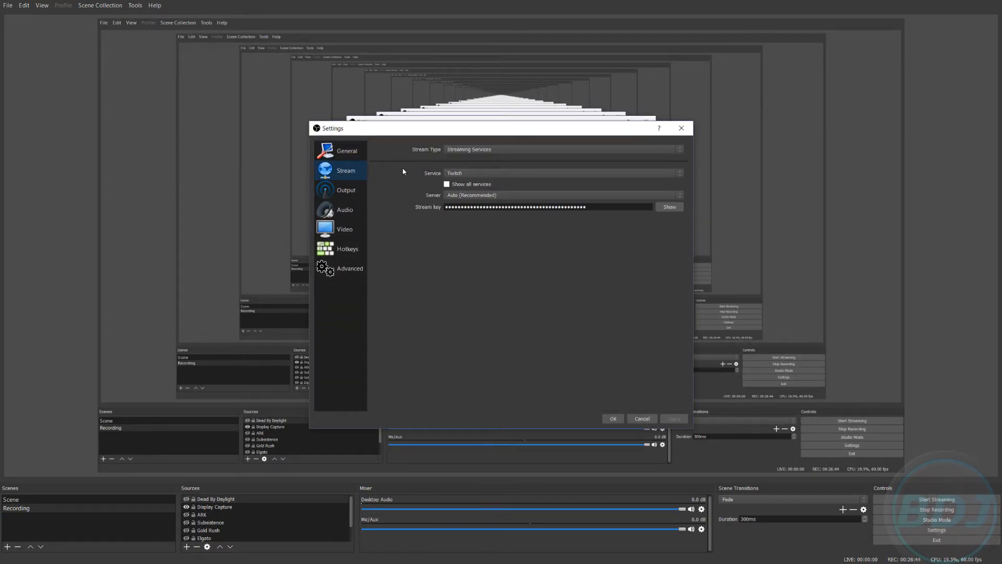
{"action": "left_click", "coordinate": [681, 173]}
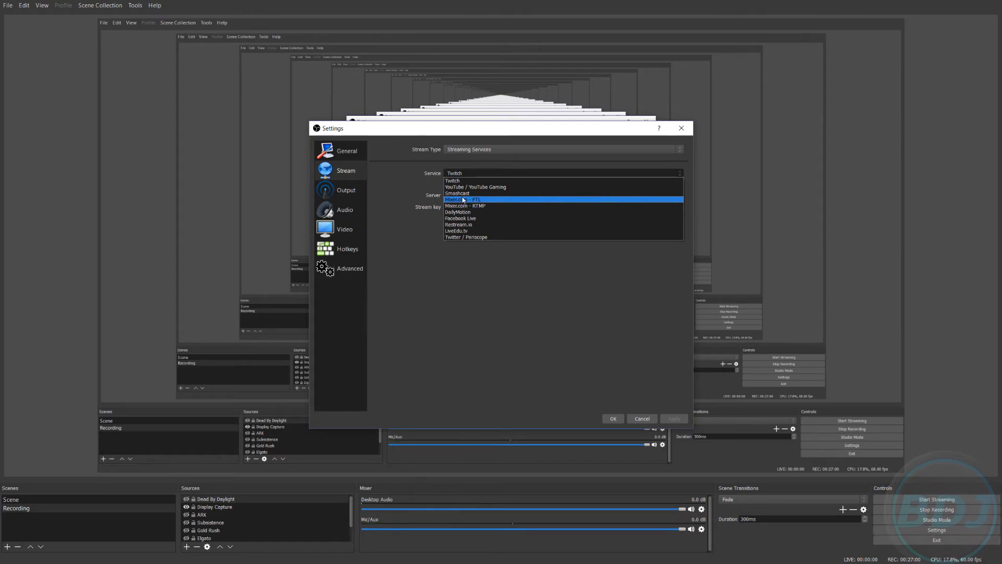
{"action": "left_click", "coordinate": [457, 181]}
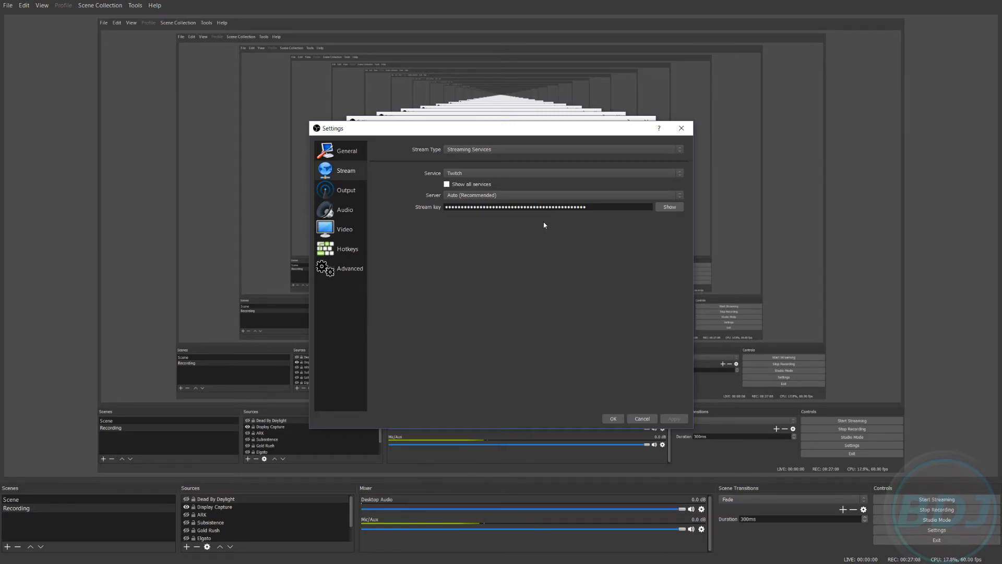
Switch to the Twitch desktop app and open the channel dashboard from the account options.
{"action": "key", "text": "alt+Tab"}
{"action": "key", "text": "super"}
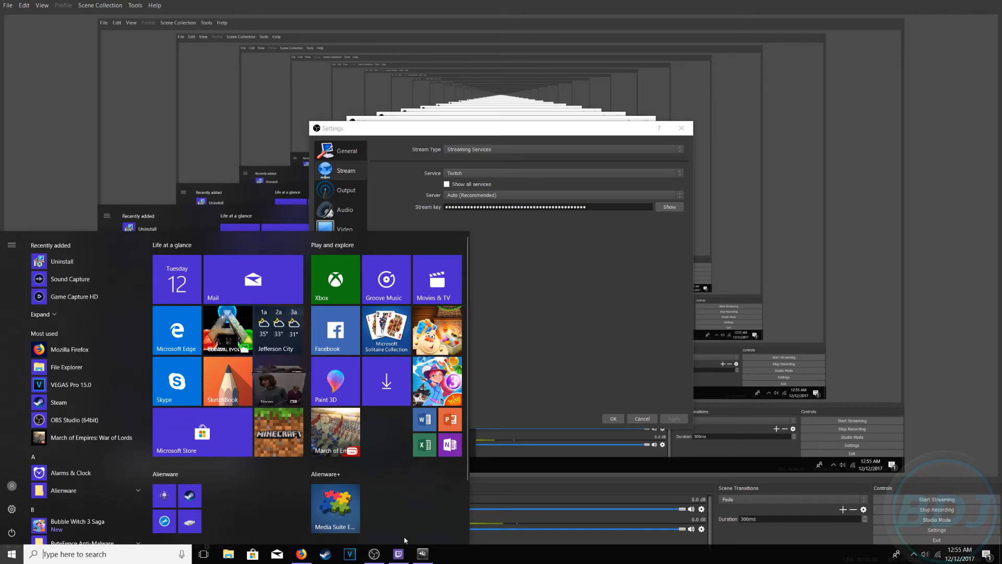
{"action": "left_click", "coordinate": [399, 554]}
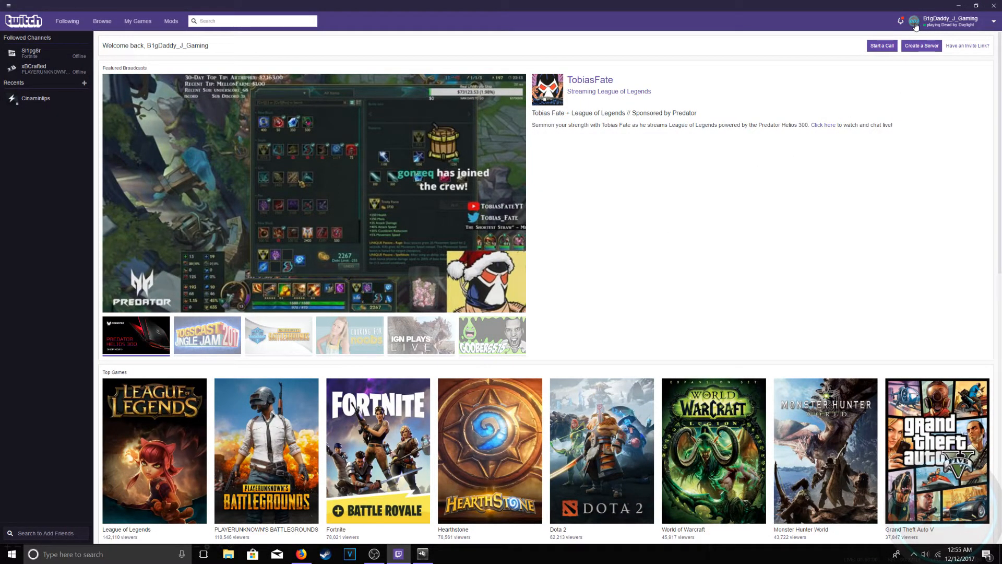
{"action": "left_click", "coordinate": [916, 26]}
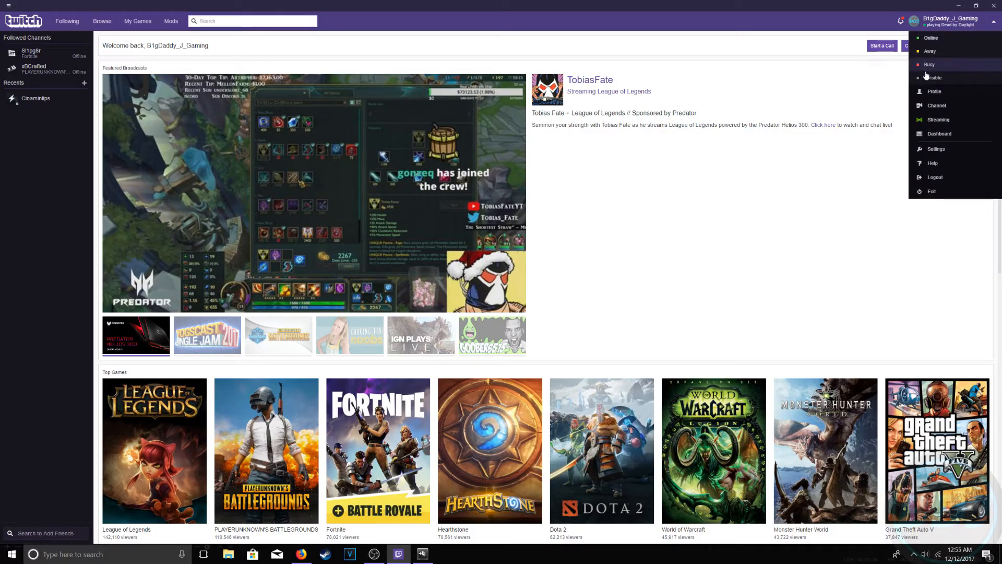
{"action": "left_click", "coordinate": [938, 135]}
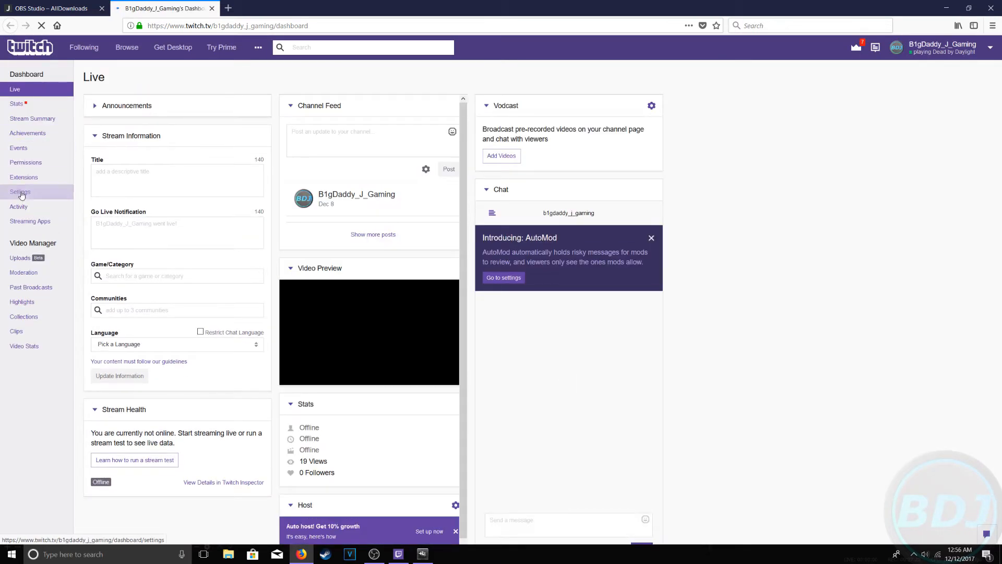
Open the channel's stream key settings, request the key, dismiss the notice without revealing it, and switch back to OBS Studio.
{"action": "left_click", "coordinate": [21, 193]}
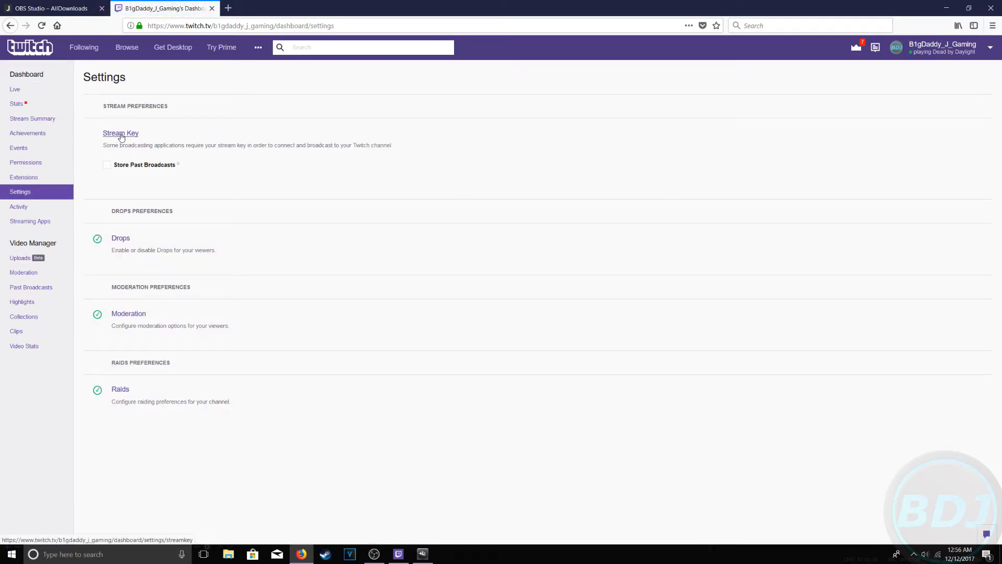
{"action": "left_click", "coordinate": [121, 135]}
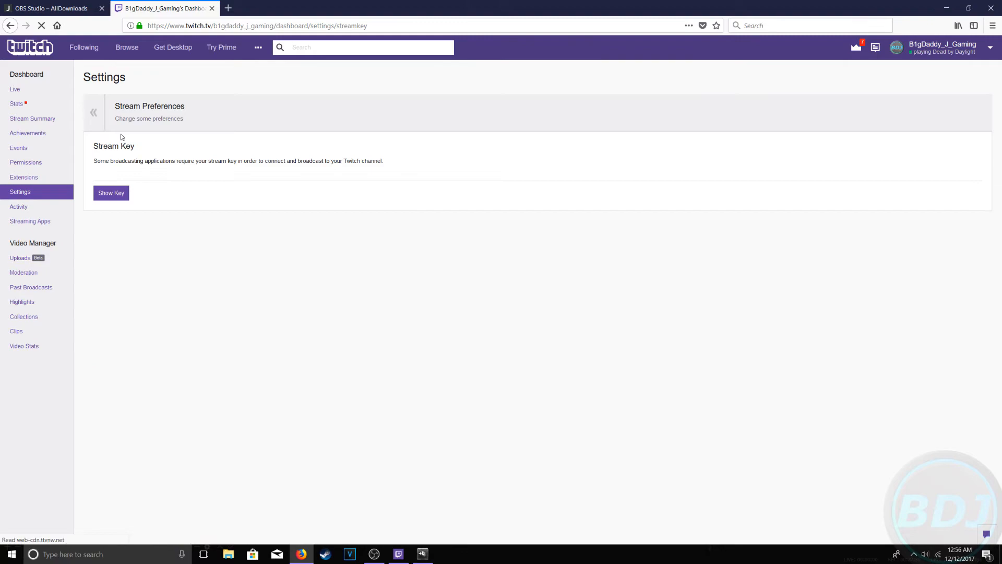
{"action": "left_click", "coordinate": [107, 193]}
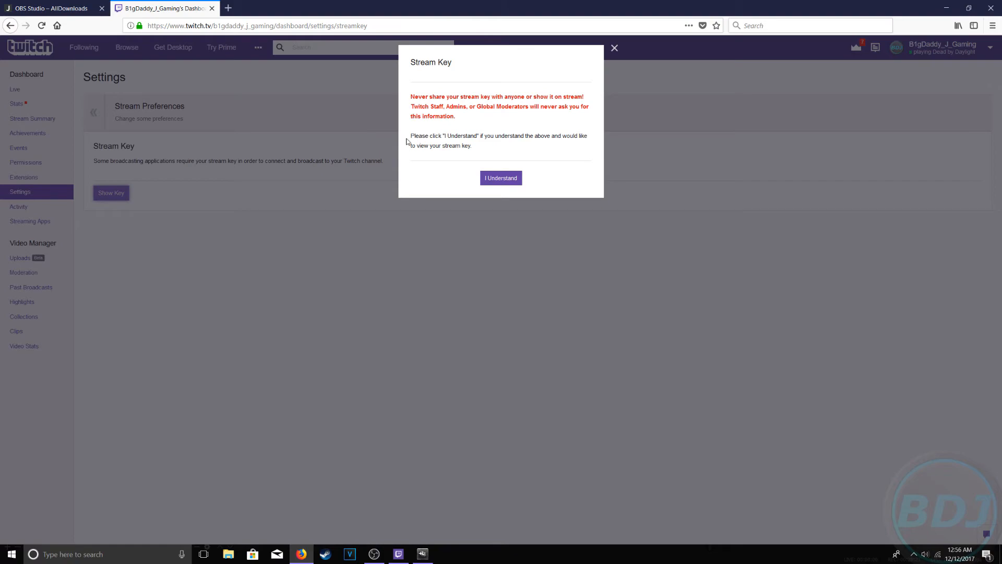
{"action": "left_click", "coordinate": [617, 307]}
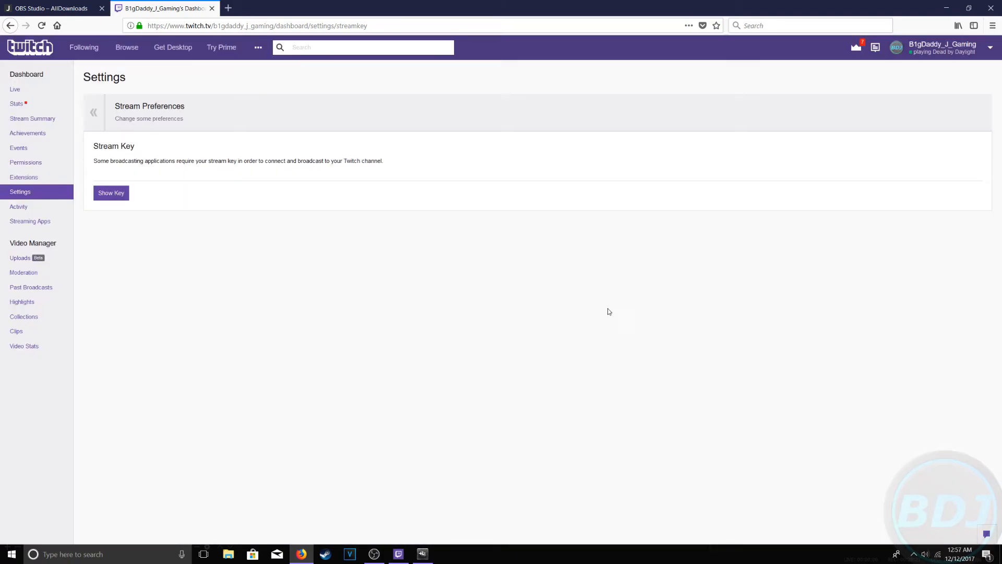
{"action": "left_click", "coordinate": [375, 554]}
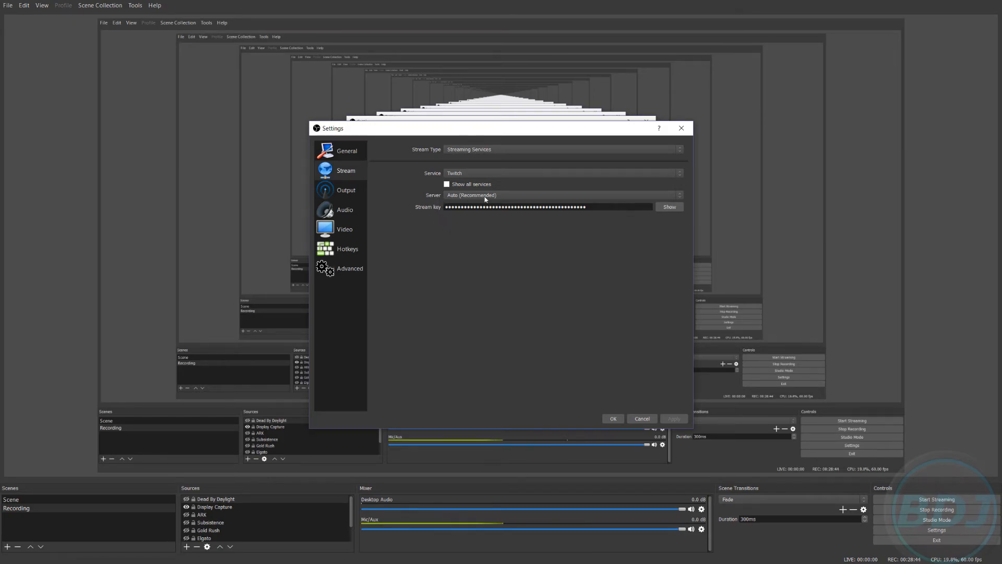
Review the available Twitch ingest servers and select Auto (Recommended) as the streaming server.
{"action": "left_click", "coordinate": [679, 197]}
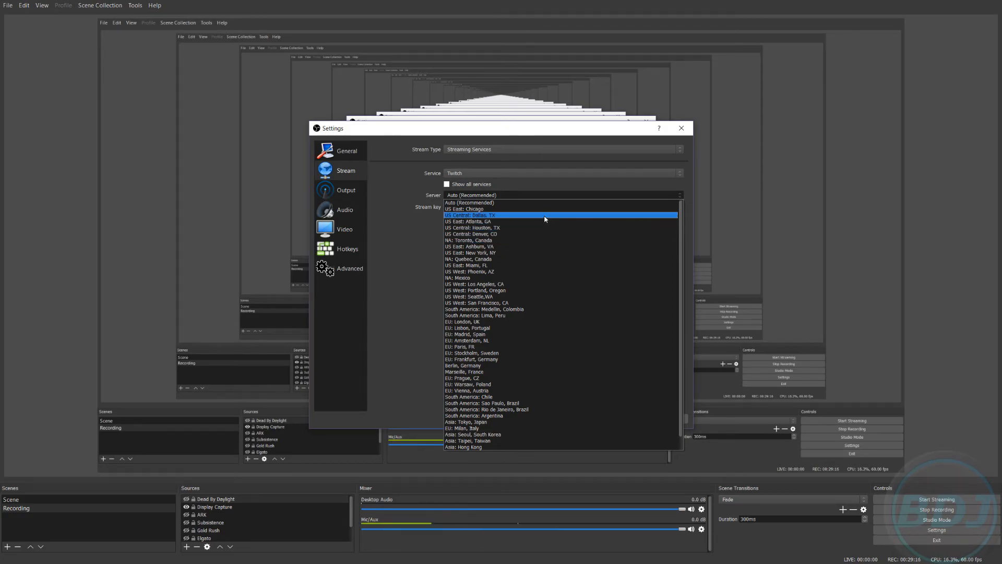
{"action": "left_click", "coordinate": [462, 203]}
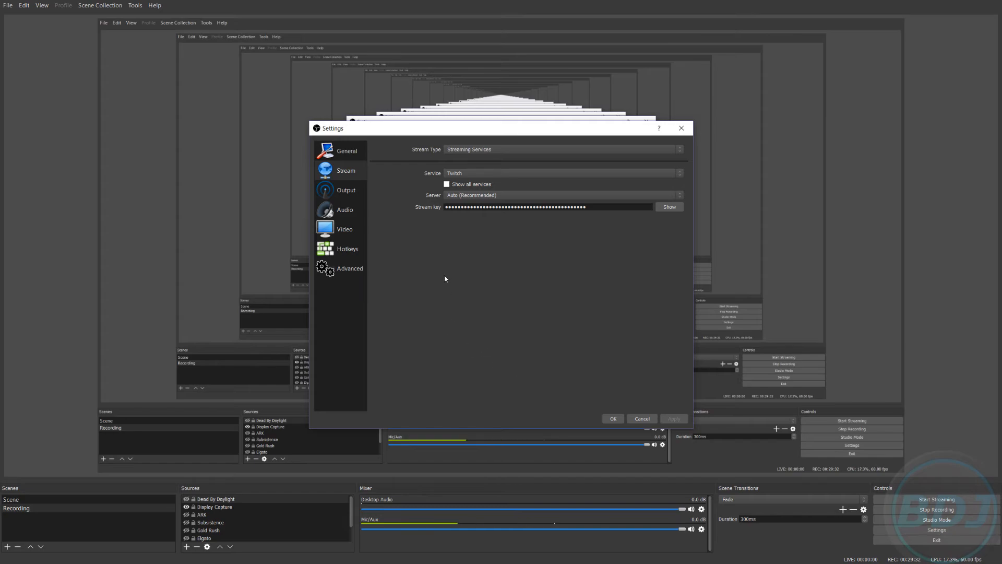
Compare the streaming output settings with the recording output settings, including bitrate and buffer size, and return to the streaming ones.
{"action": "left_click", "coordinate": [349, 191]}
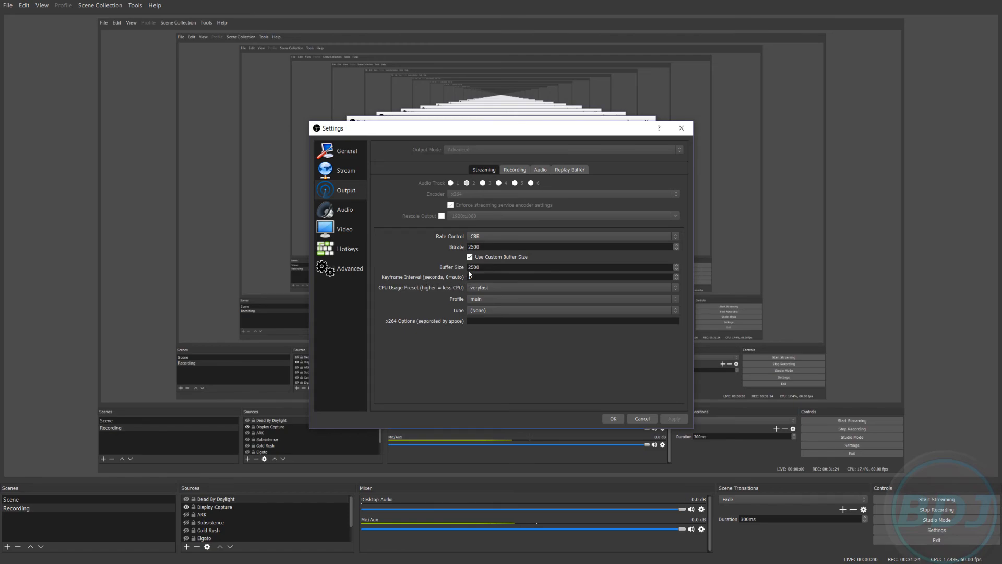
{"action": "left_click", "coordinate": [512, 169]}
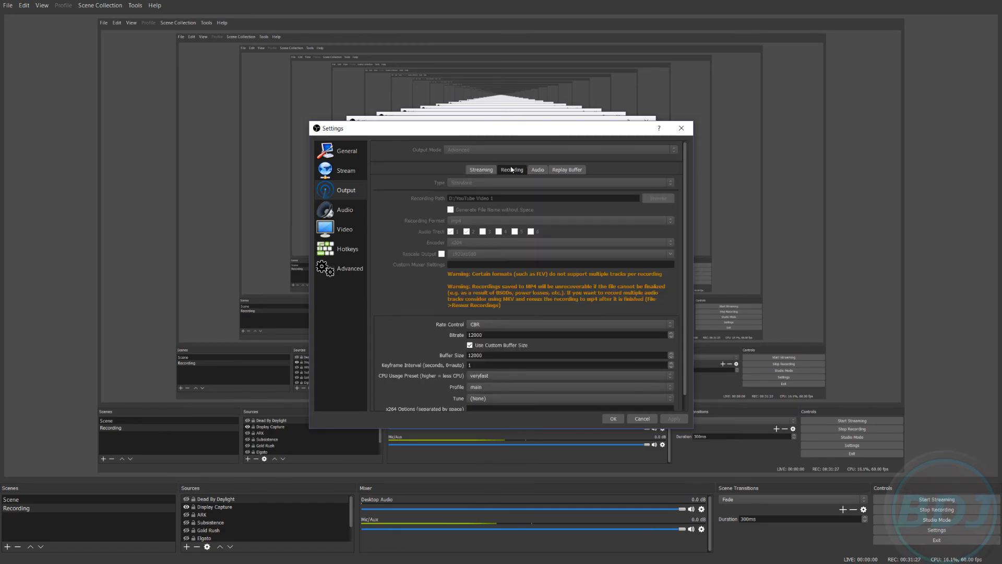
{"action": "left_click", "coordinate": [479, 171]}
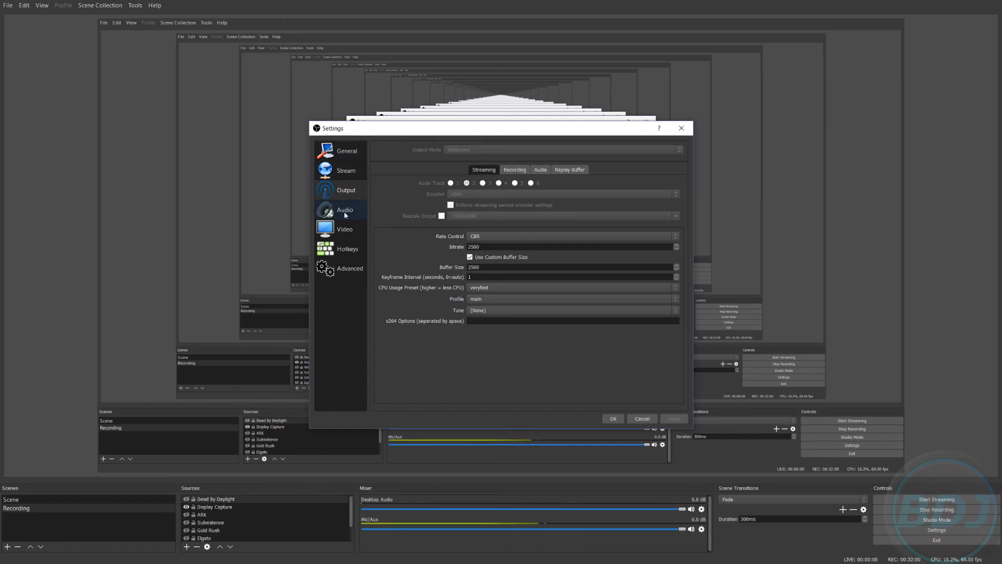
Examine the video resolution and FPS settings, and open the hotkey settings for streaming and recording.
{"action": "left_click", "coordinate": [353, 232]}
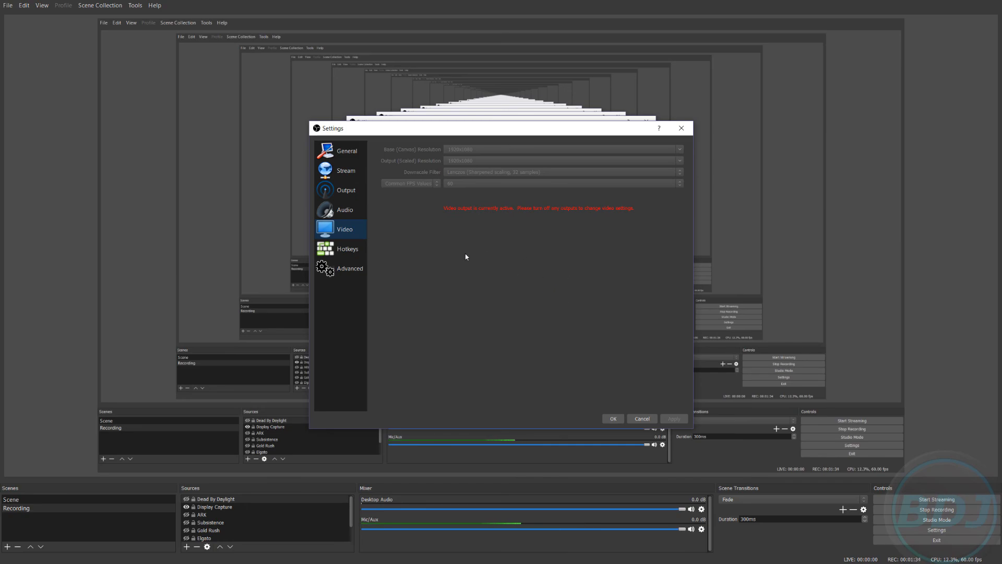
{"action": "left_click", "coordinate": [348, 251]}
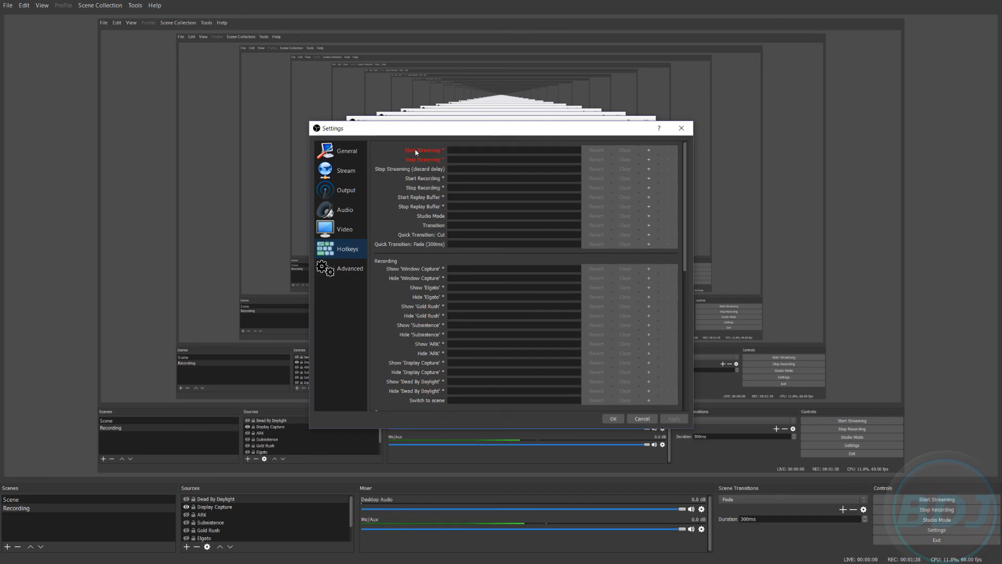